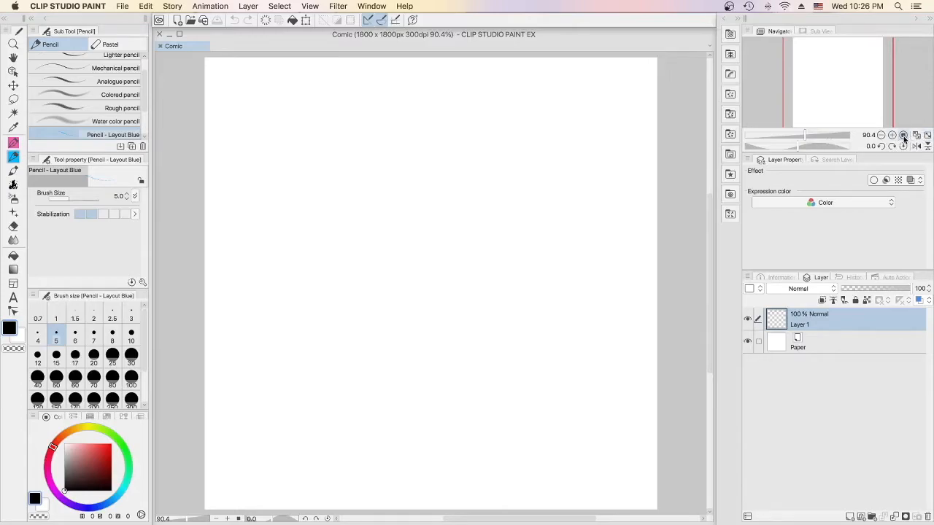
# Step: View the blank canvas at 100% and 200%, zoom it out and in, and fit it to the window
pyautogui.click(904, 136)
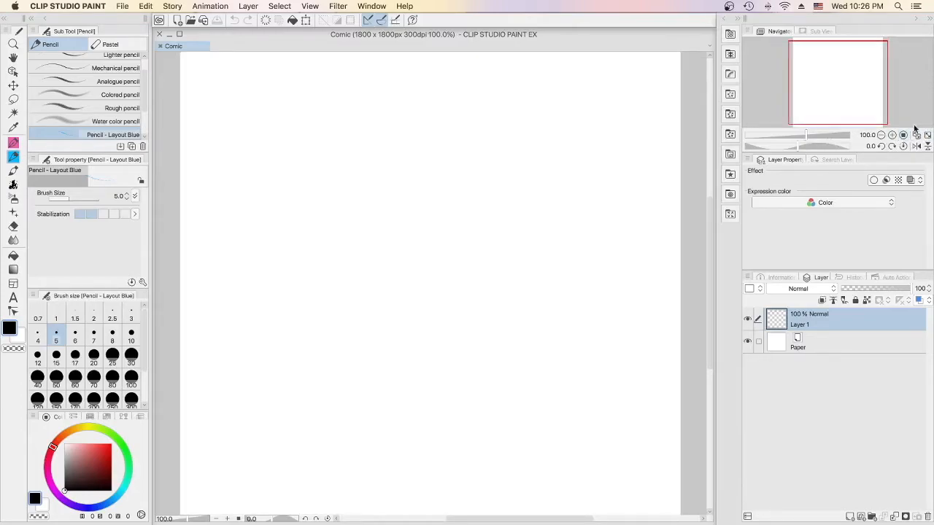
pyautogui.click(891, 135)
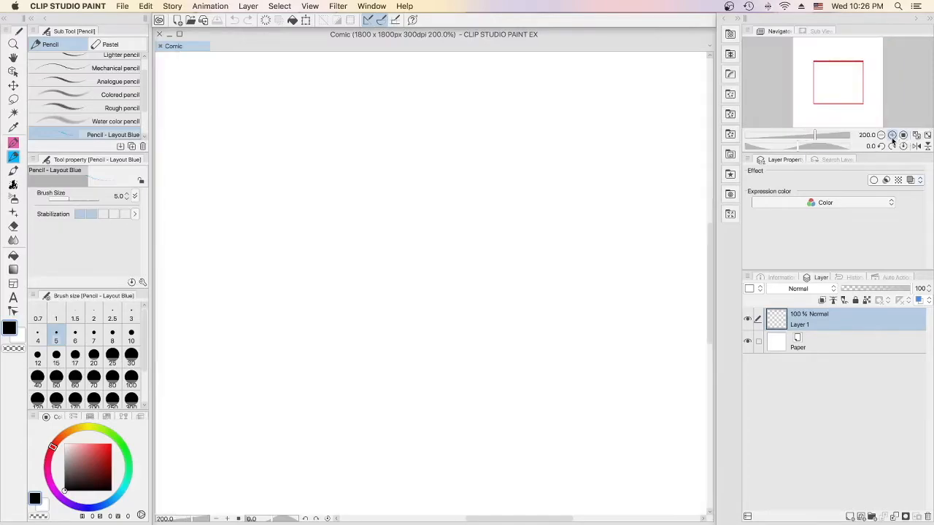
pyautogui.click(903, 136)
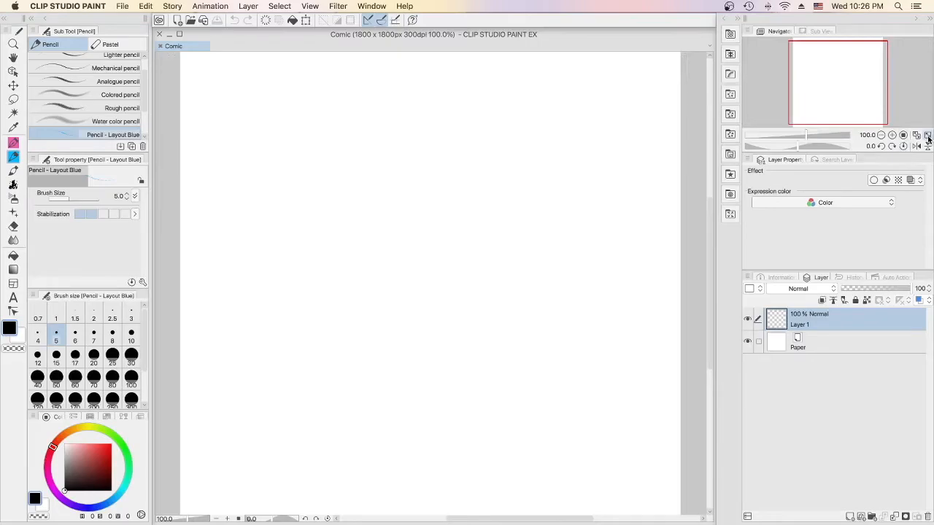
pyautogui.click(927, 136)
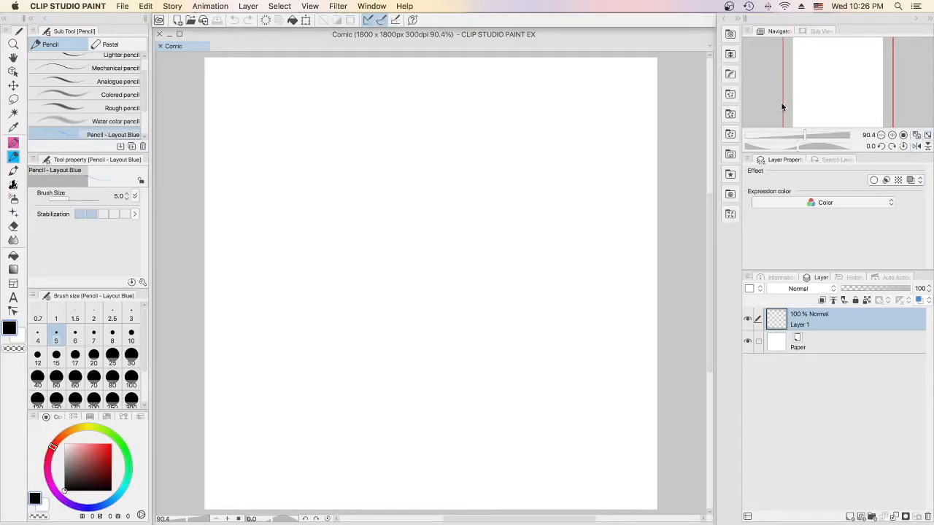
pyautogui.scroll(-3, 783, 102)
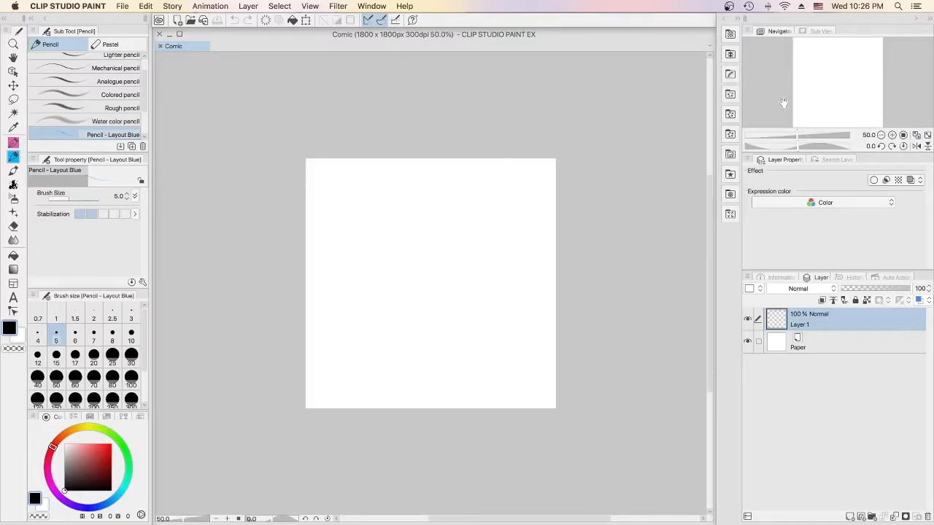
pyautogui.scroll(3, 784, 104)
pyautogui.scroll(-3, 784, 101)
pyautogui.scroll(3, 782, 102)
pyautogui.scroll(-3, 781, 100)
pyautogui.scroll(5, 780, 102)
pyautogui.scroll(-3, 781, 104)
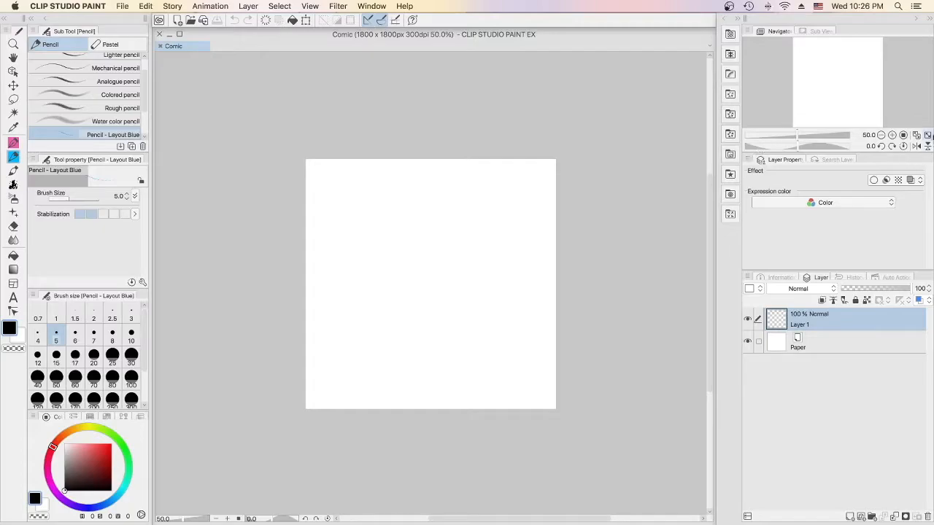
pyautogui.click(927, 135)
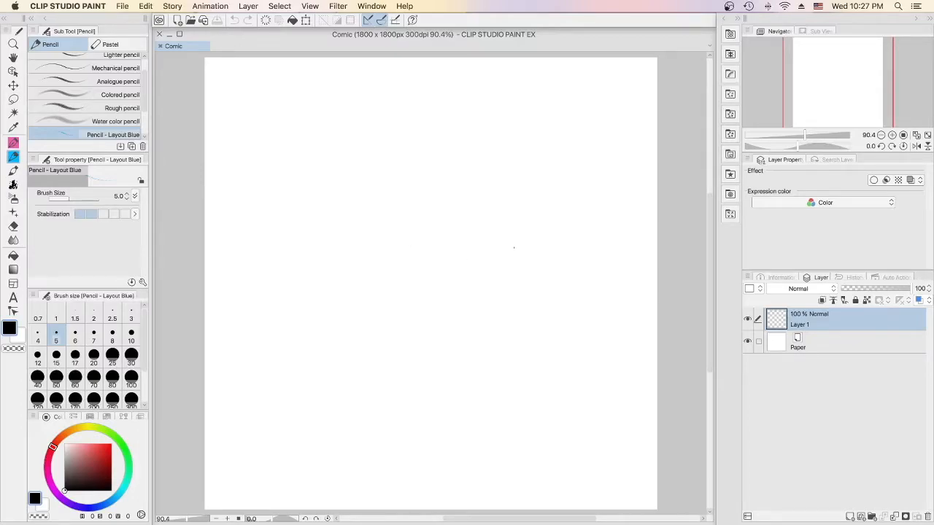
# Step: Sketch a wide horizontal ellipse for the dog's body near the canvas centre with the Pencil - Layout Blue brush at size 5
pyautogui.moveTo(519, 238)
pyautogui.mouseDown()
pyautogui.moveTo(485, 226)
pyautogui.moveTo(378, 251)
pyautogui.moveTo(451, 282)
pyautogui.moveTo(511, 232)
pyautogui.mouseUp()
pyautogui.moveTo(385, 235); pyautogui.dragTo(396, 276)
pyautogui.moveTo(423, 226)
pyautogui.mouseDown()
pyautogui.moveTo(461, 235)
pyautogui.moveTo(466, 223)
pyautogui.moveTo(523, 248)
pyautogui.mouseUp()
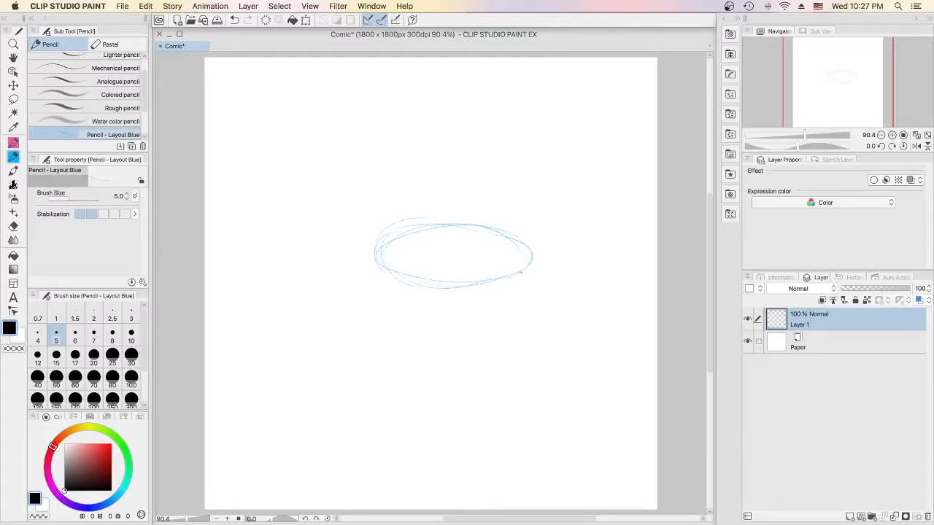
pyautogui.moveTo(386, 237)
pyautogui.mouseDown()
pyautogui.moveTo(445, 291)
pyautogui.moveTo(392, 269)
pyautogui.moveTo(533, 266)
pyautogui.mouseUp()
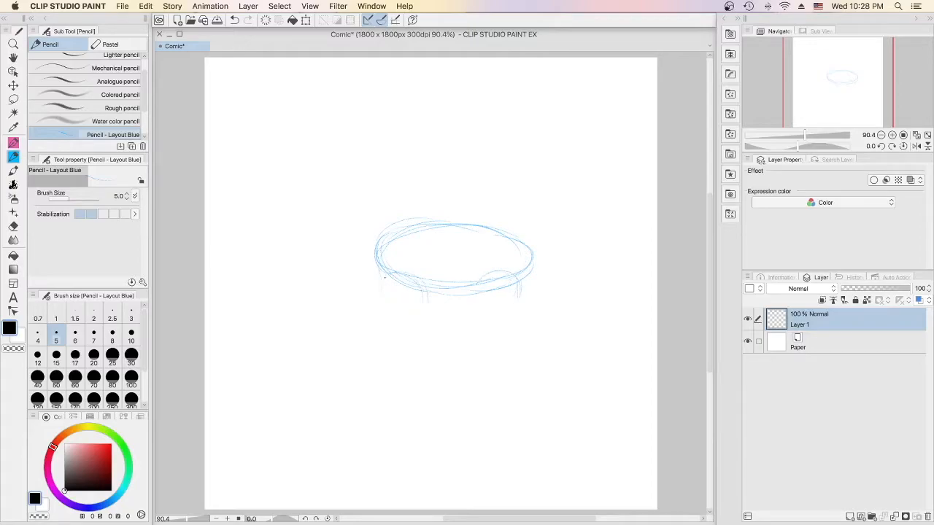
# Step: Sketch the dog's four short legs with oval paws beneath the body ellipse
pyautogui.moveTo(380, 275); pyautogui.dragTo(384, 294)
pyautogui.moveTo(429, 285); pyautogui.dragTo(429, 305)
pyautogui.moveTo(409, 286); pyautogui.dragTo(416, 302)
pyautogui.moveTo(521, 275); pyautogui.dragTo(513, 299)
pyautogui.moveTo(468, 296)
pyautogui.mouseDown()
pyautogui.moveTo(466, 309)
pyautogui.moveTo(475, 297)
pyautogui.mouseUp()
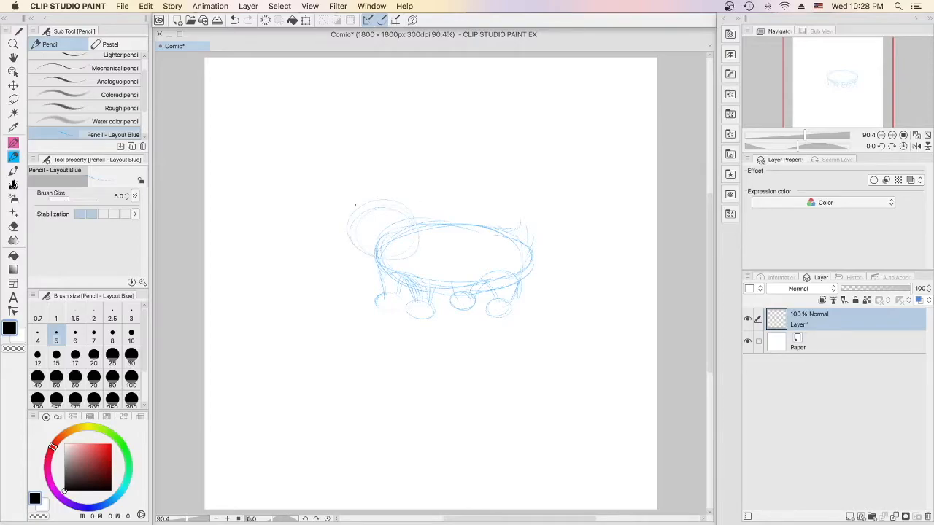
# Step: Add two pointed ears and the cheek contours around the dog's round head
pyautogui.moveTo(353, 184); pyautogui.dragTo(349, 213)
pyautogui.moveTo(412, 186)
pyautogui.mouseDown()
pyautogui.moveTo(401, 207)
pyautogui.moveTo(425, 203)
pyautogui.mouseUp()
pyautogui.moveTo(350, 214); pyautogui.dragTo(346, 226)
pyautogui.moveTo(424, 234); pyautogui.dragTo(429, 246)
pyautogui.moveTo(356, 256); pyautogui.dragTo(345, 246)
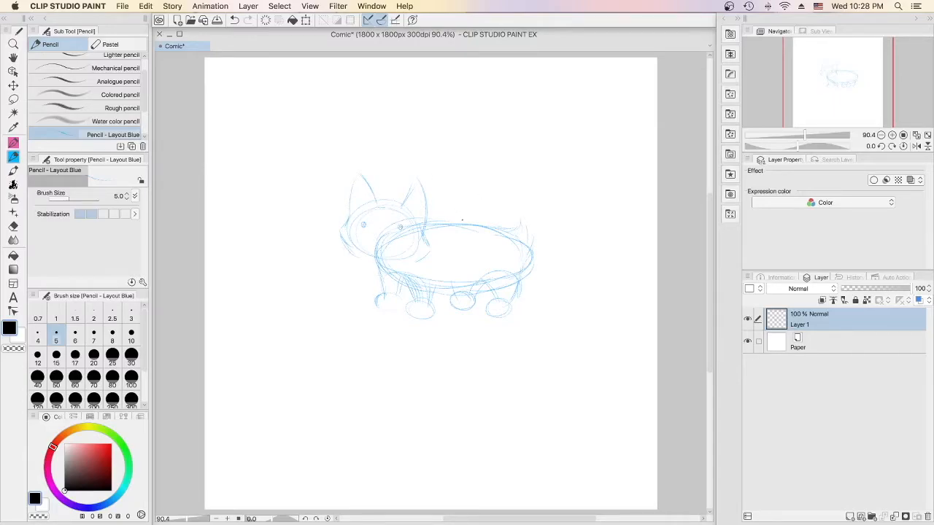
# Step: Sketch the dog's nose, smiling mouth and lower jaw line on the face
pyautogui.press('e')
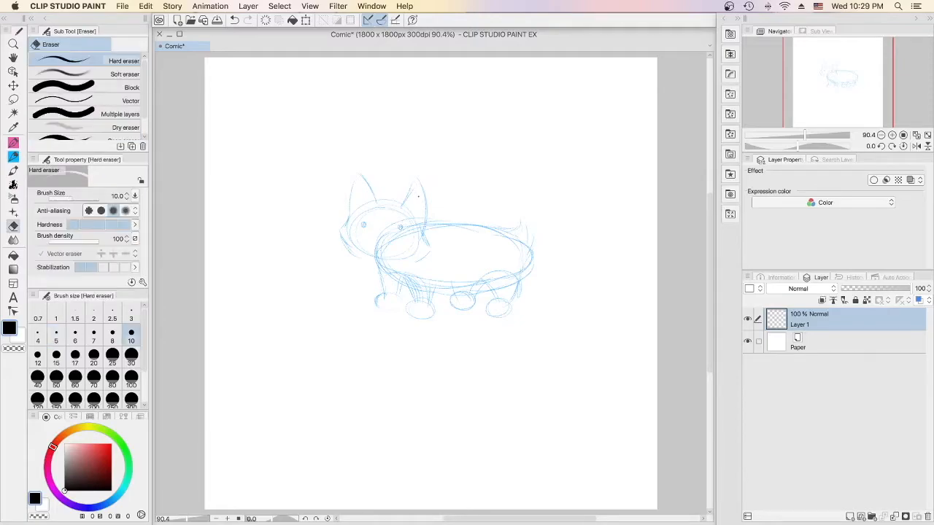
pyautogui.press('p')
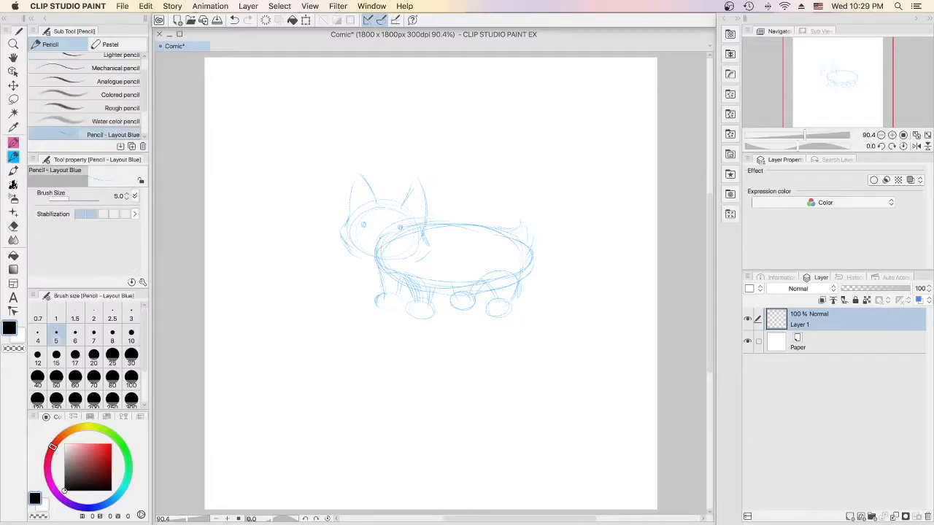
pyautogui.moveTo(385, 235); pyautogui.dragTo(381, 244)
pyautogui.moveTo(359, 258); pyautogui.dragTo(381, 271)
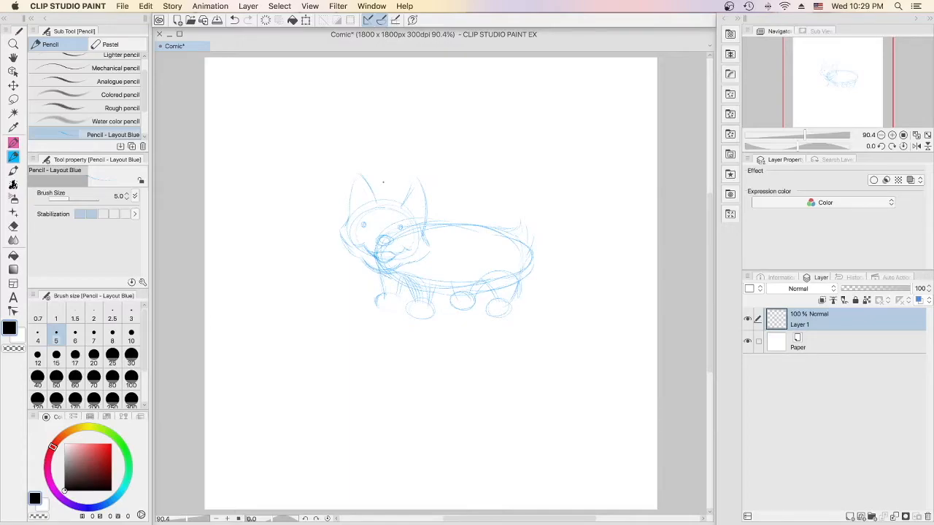
# Step: Erase the head circle and the body lines crossing the dog's face and jaw with the Hard eraser at size 10
pyautogui.press('e')
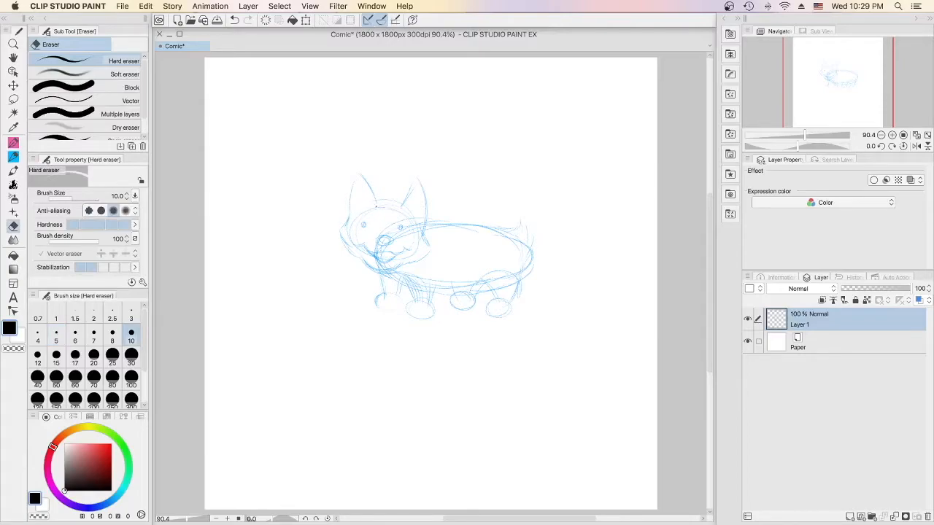
pyautogui.moveTo(372, 209); pyautogui.dragTo(361, 213)
pyautogui.moveTo(376, 248); pyautogui.dragTo(383, 248)
pyautogui.moveTo(381, 242); pyautogui.dragTo(394, 243)
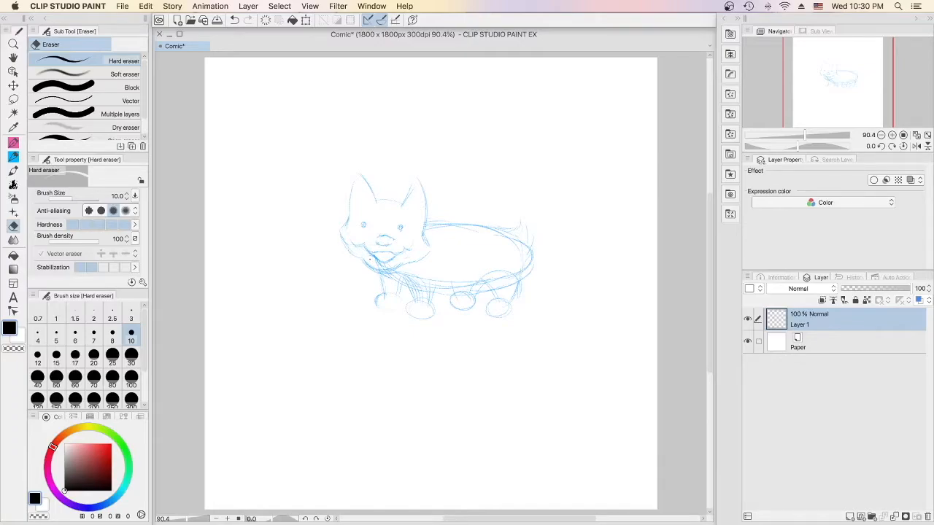
pyautogui.moveTo(364, 262); pyautogui.dragTo(380, 272)
# Step: Erase the overlapping construction lines along the dog's back, rump, belly and upper legs
pyautogui.moveTo(461, 225); pyautogui.dragTo(449, 226)
pyautogui.moveTo(508, 236); pyautogui.dragTo(499, 232)
pyautogui.moveTo(522, 277); pyautogui.dragTo(536, 264)
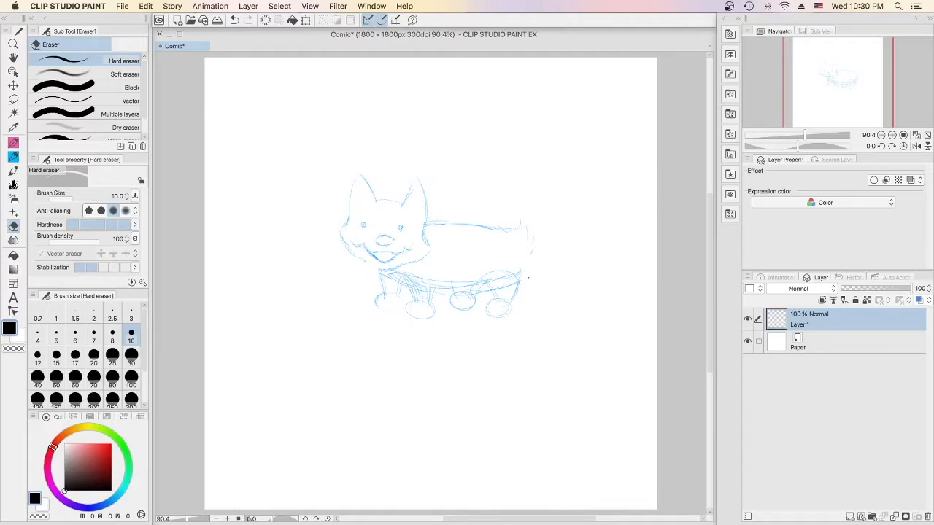
pyautogui.moveTo(524, 265); pyautogui.dragTo(516, 286)
pyautogui.moveTo(479, 284); pyautogui.dragTo(472, 289)
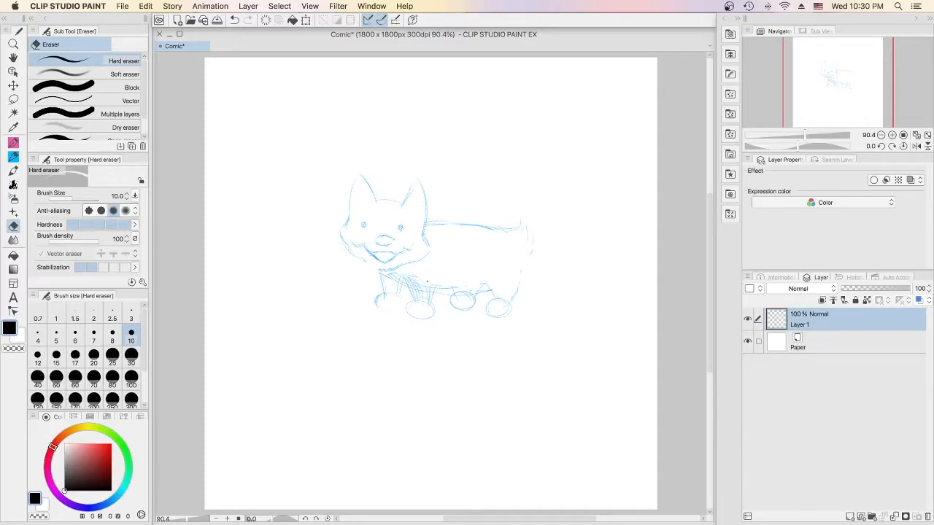
pyautogui.moveTo(419, 282); pyautogui.dragTo(410, 281)
pyautogui.moveTo(397, 278)
pyautogui.mouseDown()
pyautogui.moveTo(398, 292)
pyautogui.moveTo(419, 302)
pyautogui.moveTo(432, 286)
pyautogui.mouseUp()
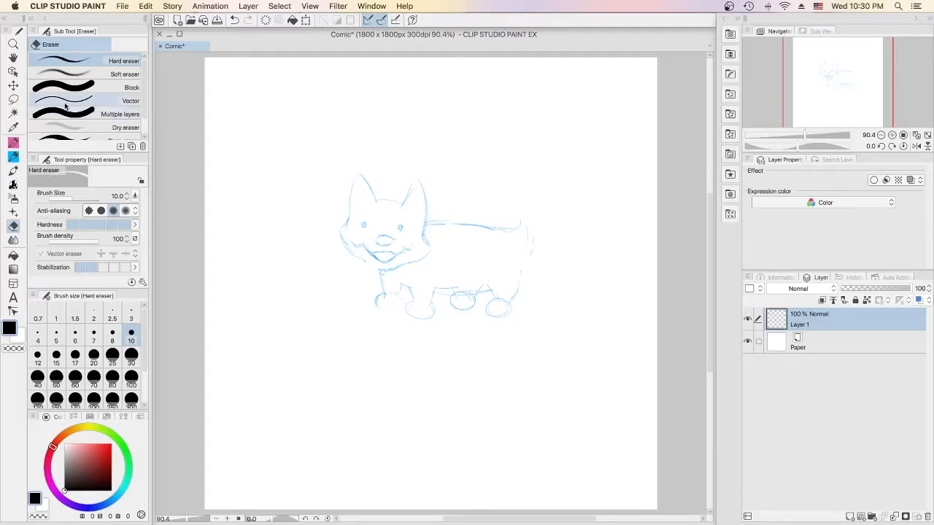
# Step: Lasso the dog's outer eye, move it slightly closer to the nose with Scale/Rotate, and clear the selection
pyautogui.click(13, 99)
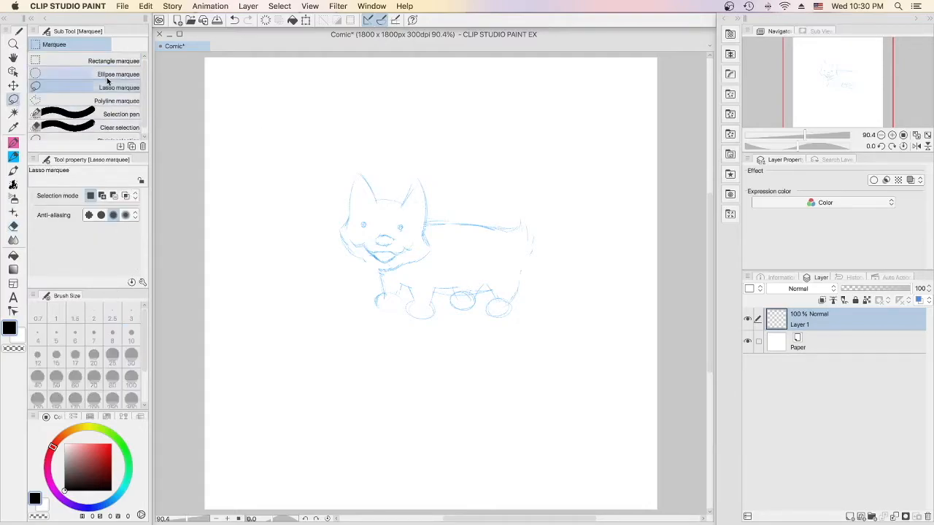
pyautogui.moveTo(373, 213)
pyautogui.mouseDown()
pyautogui.moveTo(353, 217)
pyautogui.moveTo(378, 229)
pyautogui.moveTo(375, 213)
pyautogui.mouseUp()
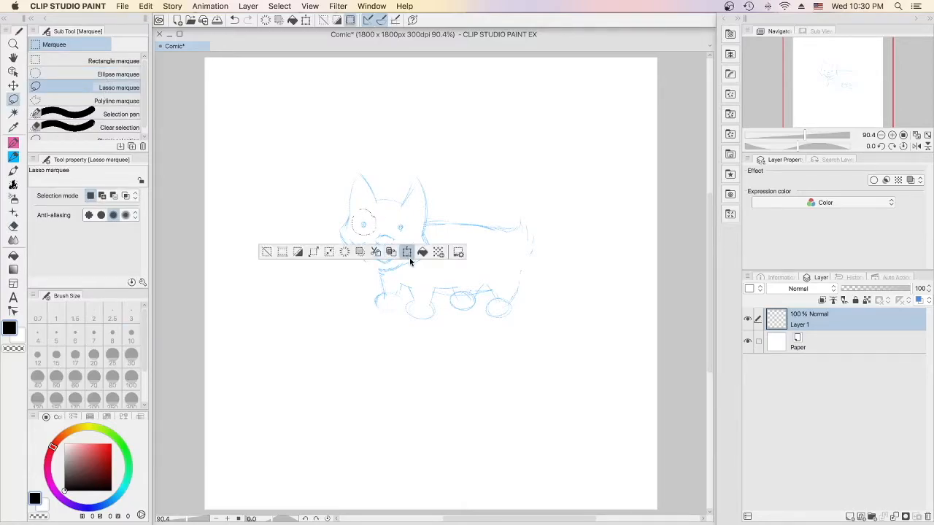
pyautogui.click(407, 253)
pyautogui.moveTo(368, 231); pyautogui.dragTo(379, 237)
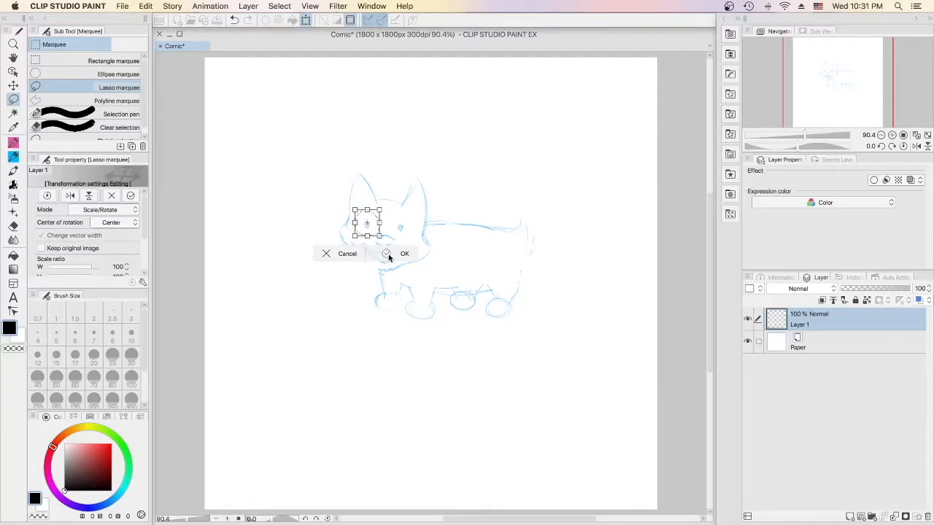
pyautogui.click(401, 255)
pyautogui.click(269, 251)
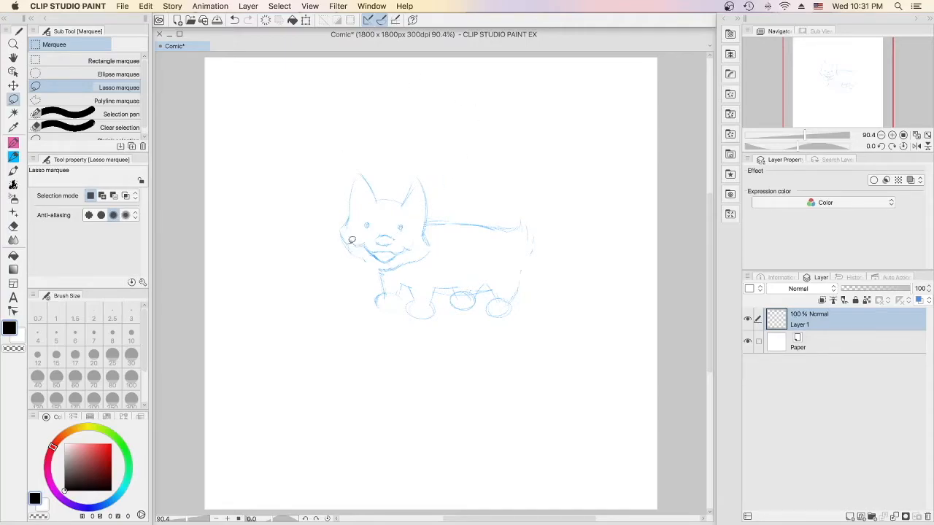
pyautogui.moveTo(473, 116)
pyautogui.mouseDown()
pyautogui.moveTo(554, 129)
pyautogui.moveTo(478, 106)
pyautogui.mouseUp()
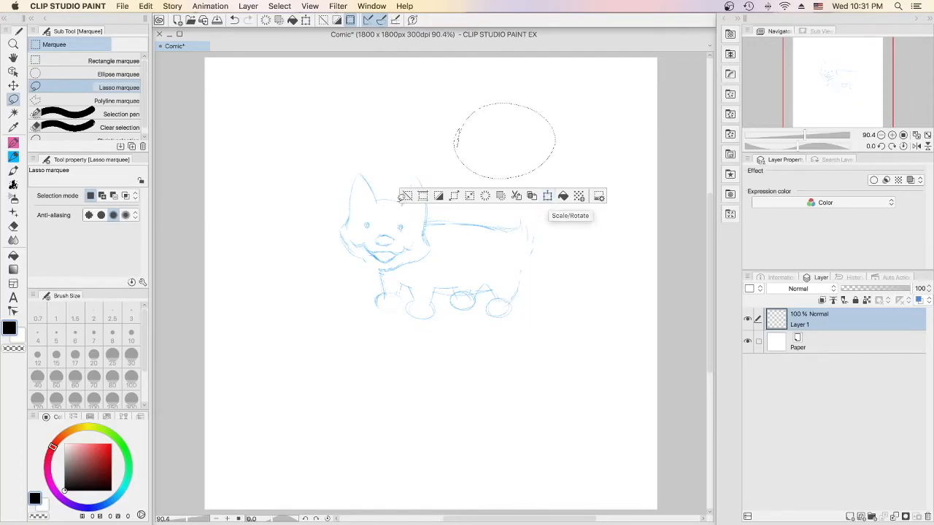
pyautogui.click(407, 195)
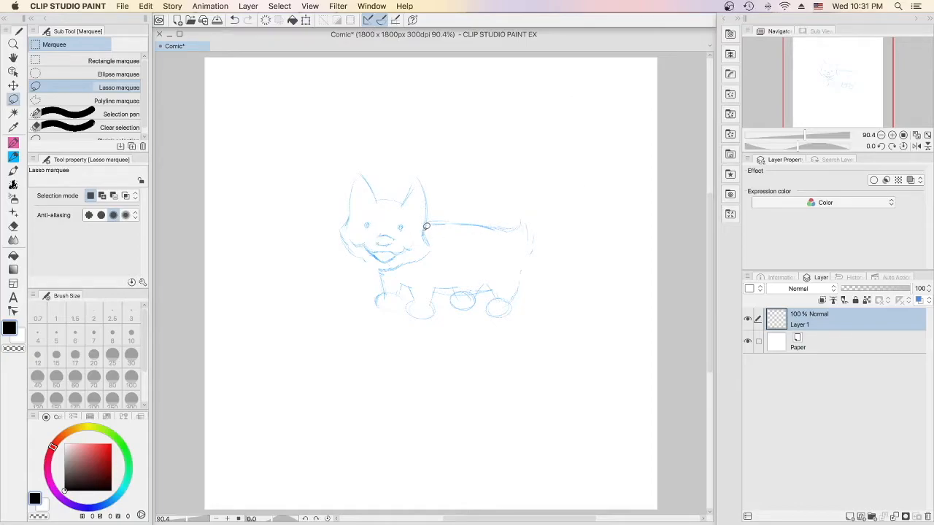
# Step: Redraw the top of the head with the layout pencil, adding inner-ear fur and a tufted outer cheek
pyautogui.press('p')
pyautogui.press('p')
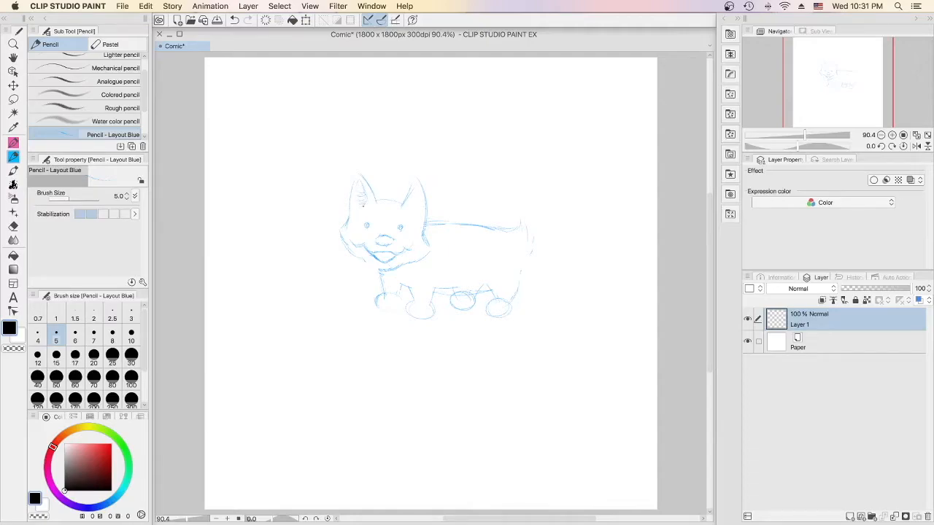
pyautogui.moveTo(376, 201); pyautogui.dragTo(398, 203)
pyautogui.moveTo(342, 241); pyautogui.dragTo(339, 229)
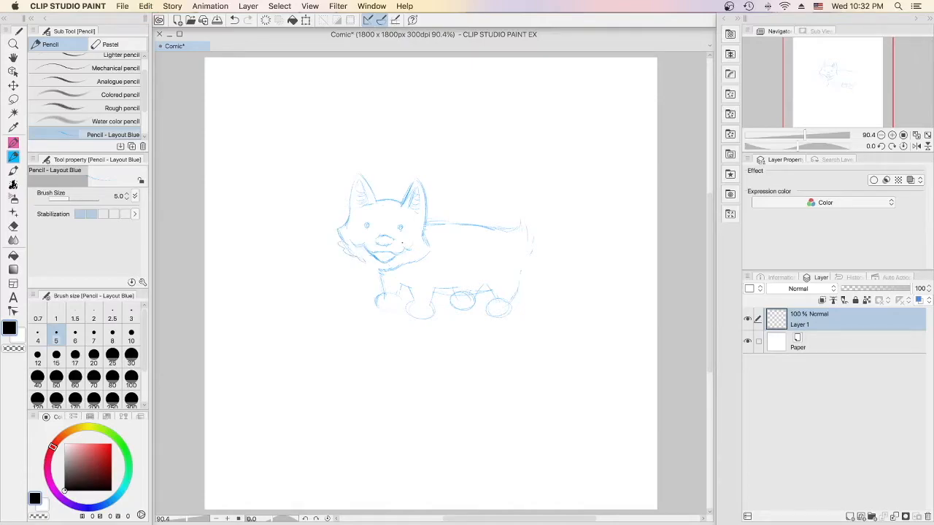
# Step: Clean up the cheek lines and sketch jagged fur along the dog's jaw and chest
pyautogui.press('e')
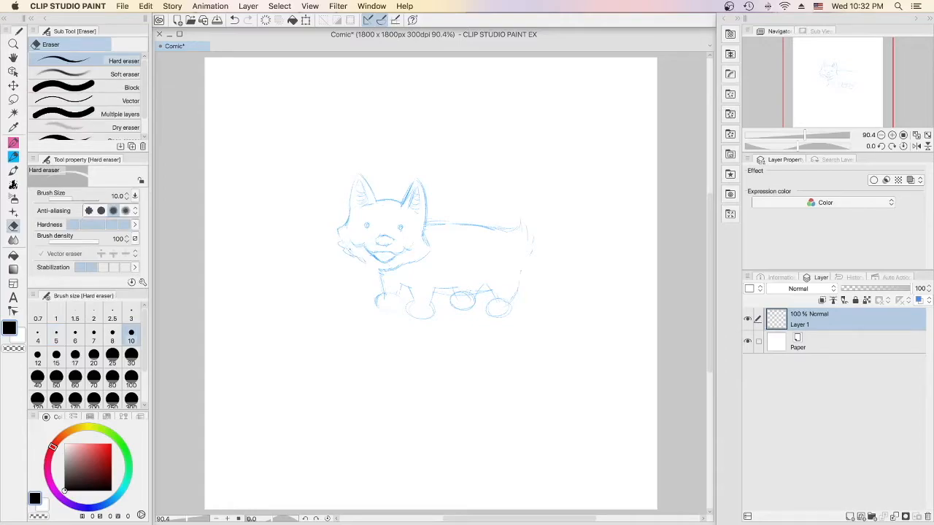
pyautogui.press('p')
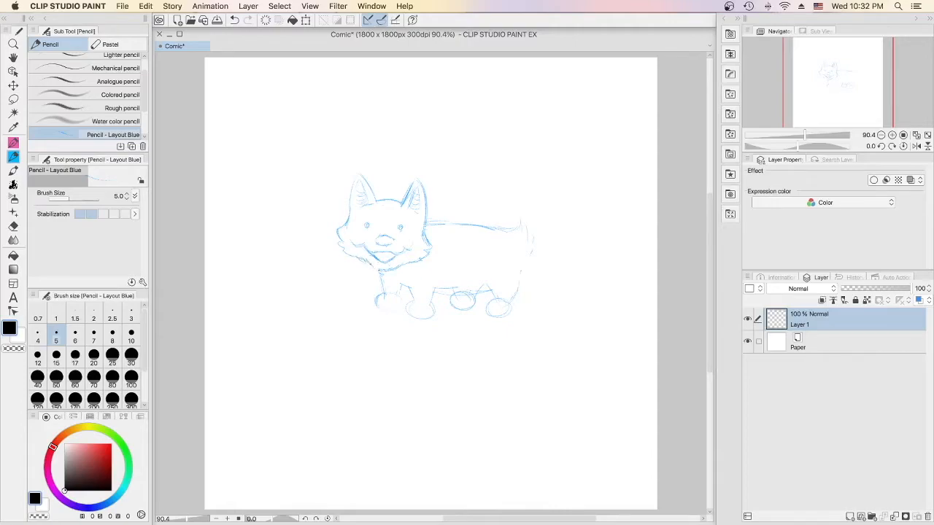
pyautogui.moveTo(369, 263); pyautogui.dragTo(381, 268)
pyautogui.press('e')
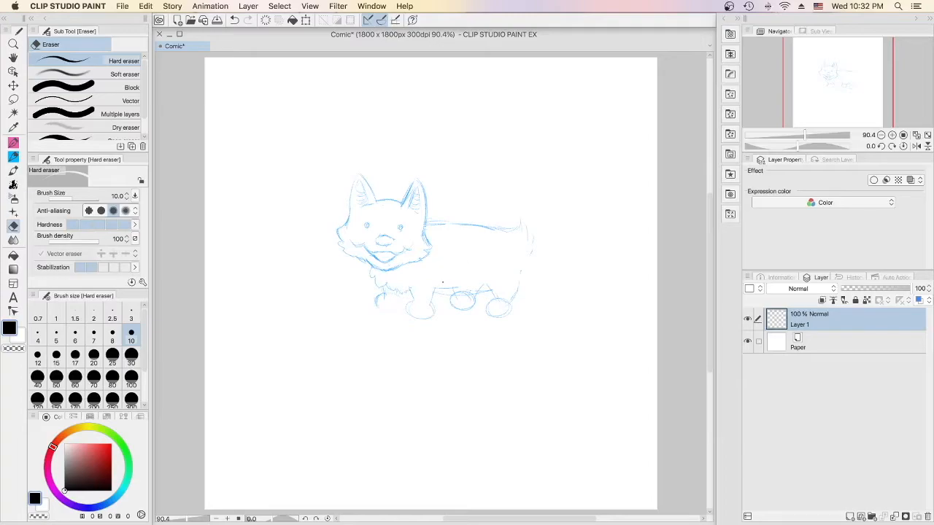
# Step: Refine the dog's face with eyebrows, outlined eyes, a larger rounded nose and a darker mouth line, erasing stray marks
pyautogui.press('p')
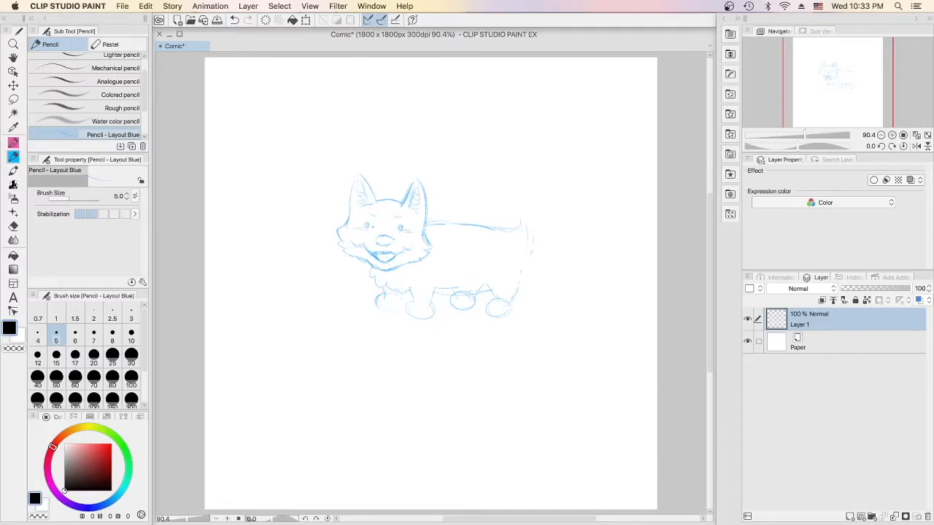
pyautogui.press('e')
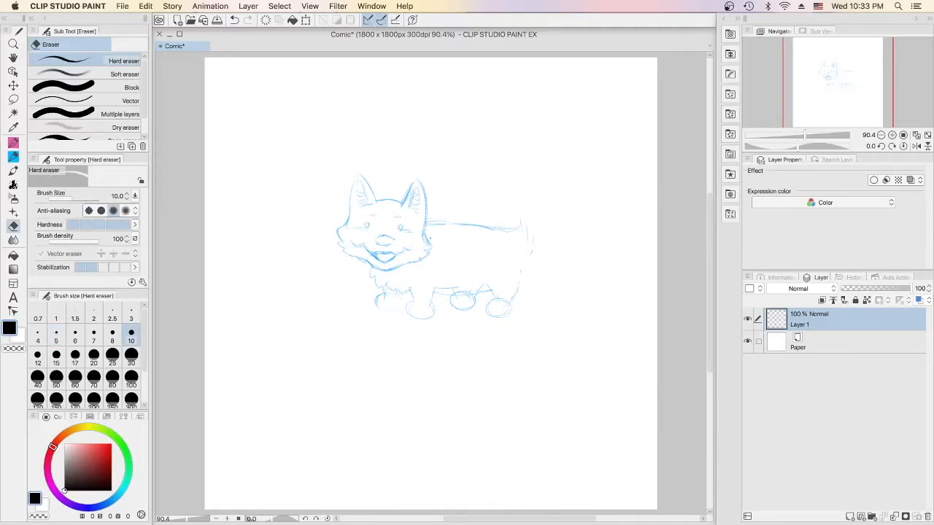
pyautogui.press('p')
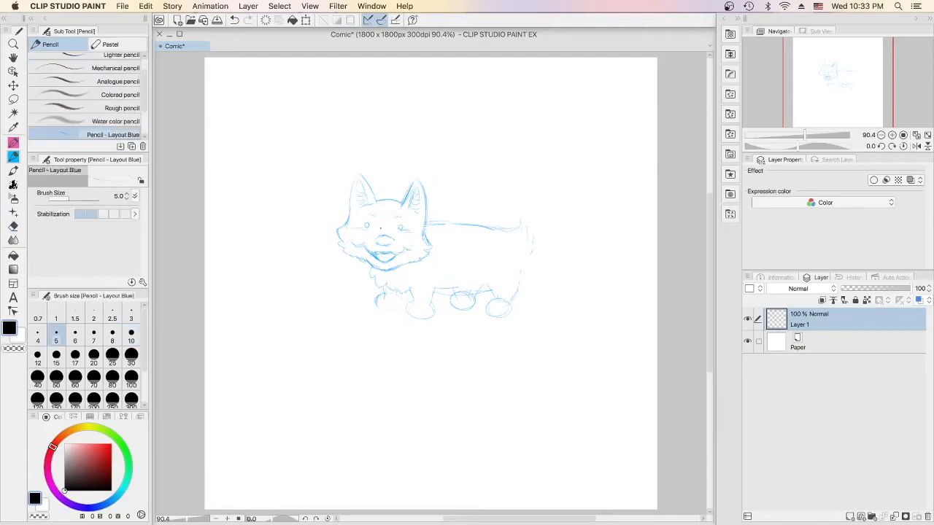
pyautogui.press('super+z')
pyautogui.moveTo(360, 226); pyautogui.dragTo(367, 220)
pyautogui.press('e')
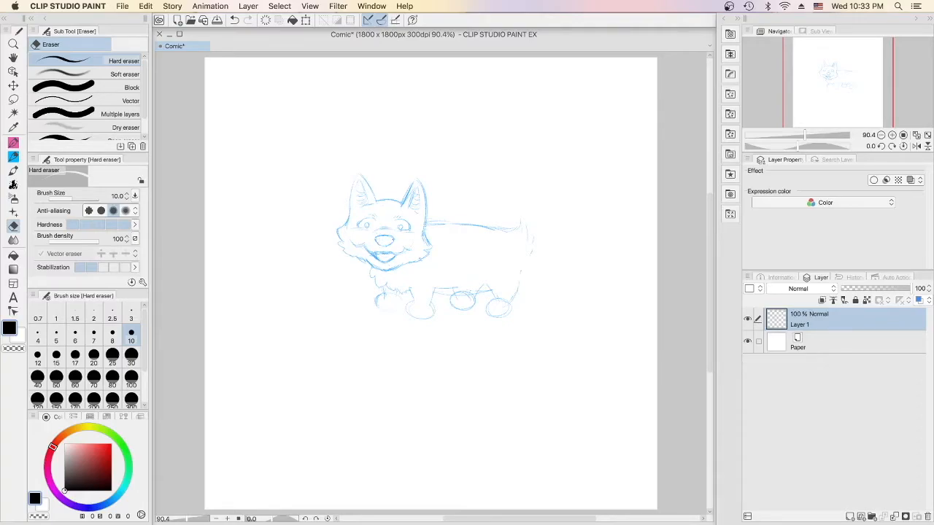
pyautogui.press('p')
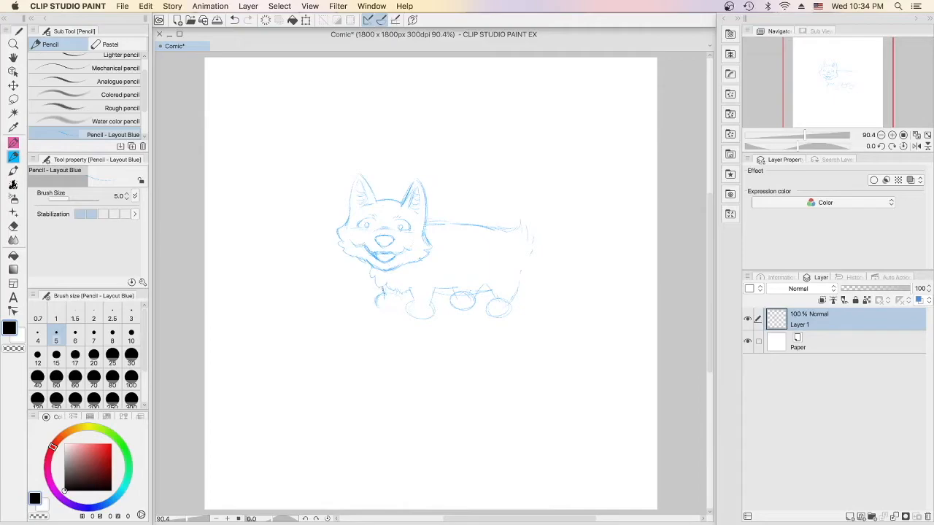
# Step: Redraw the dog's two front paws with the layout pencil, erasing the rough circle inside the nearer leg
pyautogui.moveTo(387, 309); pyautogui.dragTo(387, 307)
pyautogui.press('e')
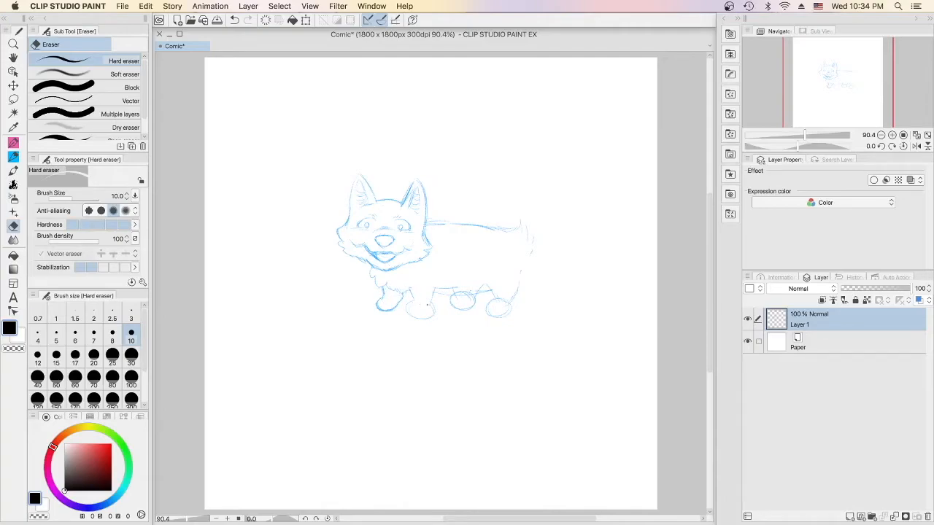
pyautogui.press('p')
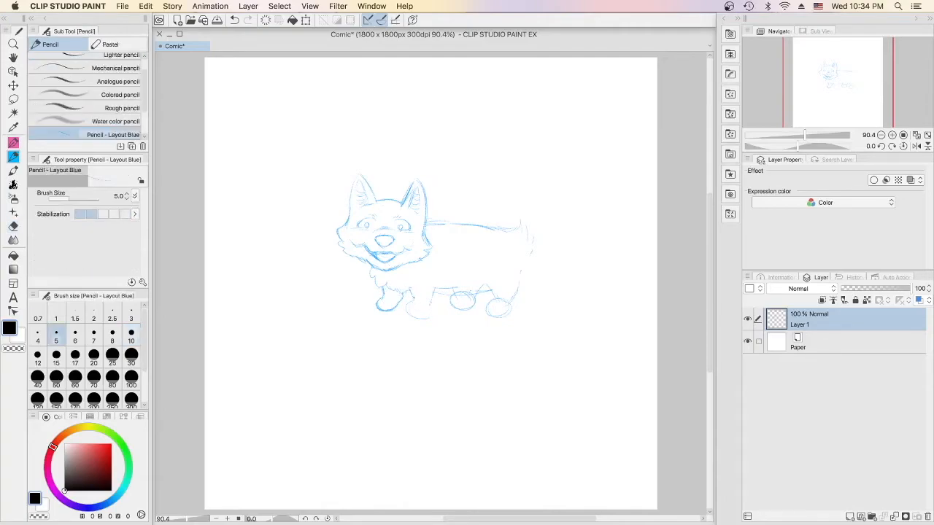
pyautogui.moveTo(408, 305)
pyautogui.mouseDown()
pyautogui.moveTo(411, 316)
pyautogui.moveTo(430, 313)
pyautogui.mouseUp()
# Step: Erase the rough hind-paw circles and tail marks, and redraw the belly line, hind legs, haunch and tufted rump
pyautogui.press('e')
pyautogui.moveTo(472, 294); pyautogui.dragTo(470, 298)
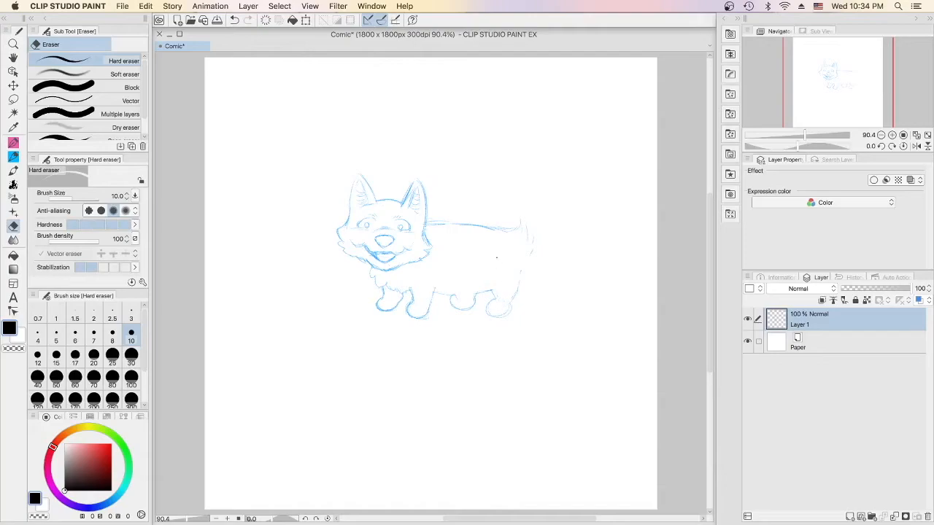
pyautogui.press('p')
pyautogui.moveTo(450, 294); pyautogui.dragTo(473, 294)
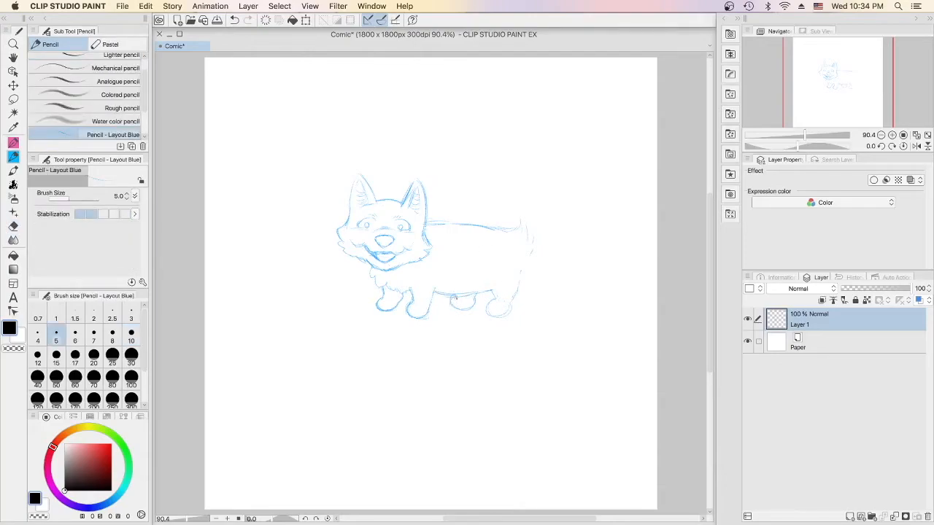
pyautogui.moveTo(455, 311)
pyautogui.mouseDown()
pyautogui.moveTo(474, 295)
pyautogui.moveTo(470, 304)
pyautogui.mouseUp()
pyautogui.moveTo(388, 295); pyautogui.dragTo(396, 287)
pyautogui.moveTo(488, 287); pyautogui.dragTo(501, 297)
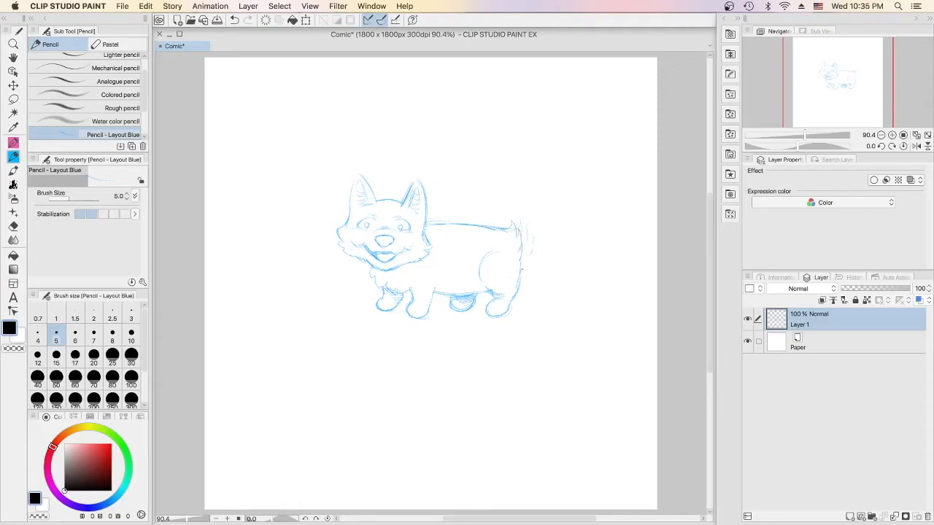
pyautogui.press('e')
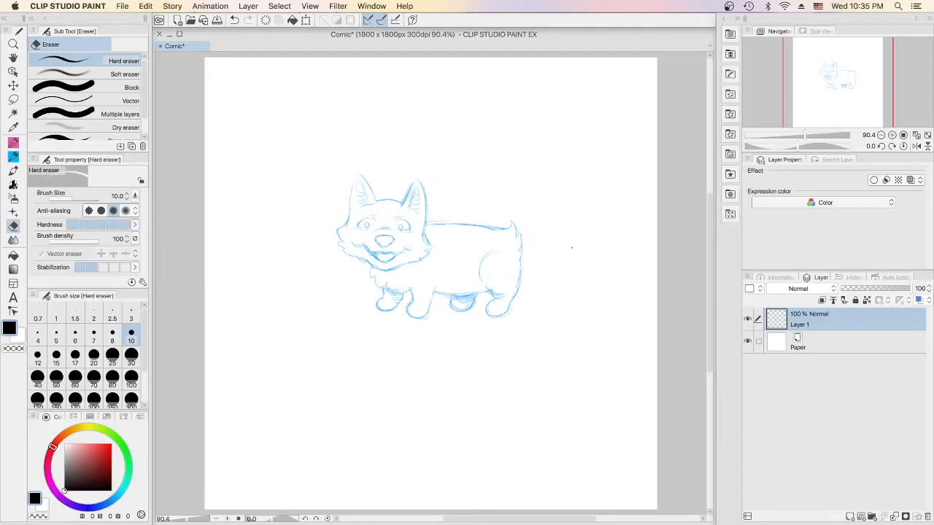
# Step: Darken the fur line under the dog's chin and shade the far hind paw, cleaning up the belly edge above it
pyautogui.press('p')
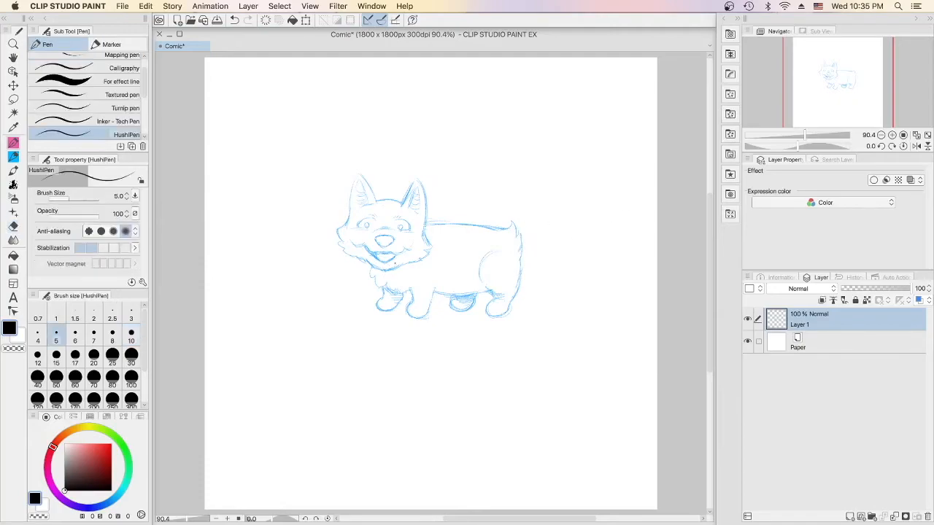
pyautogui.moveTo(377, 269)
pyautogui.mouseDown()
pyautogui.moveTo(394, 277)
pyautogui.moveTo(415, 267)
pyautogui.mouseUp()
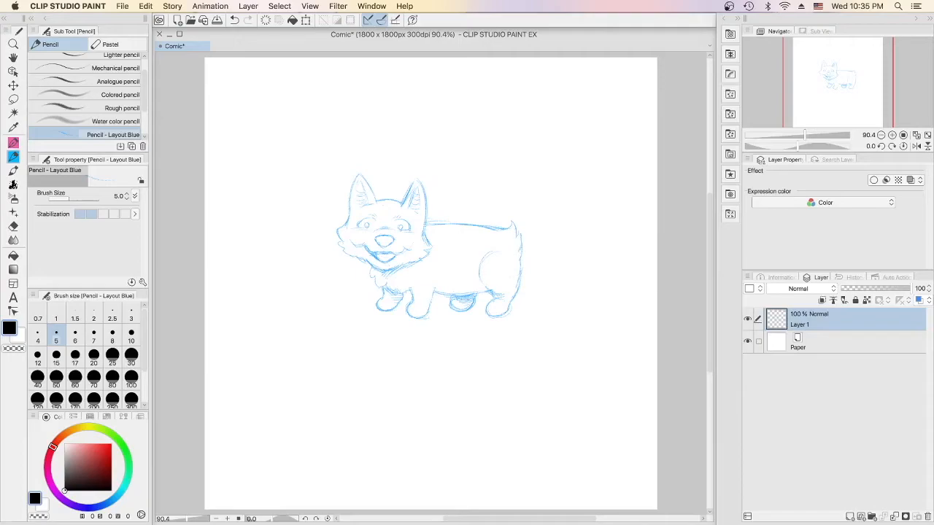
pyautogui.moveTo(457, 302); pyautogui.dragTo(468, 307)
pyautogui.moveTo(451, 302); pyautogui.dragTo(464, 310)
pyautogui.press('e')
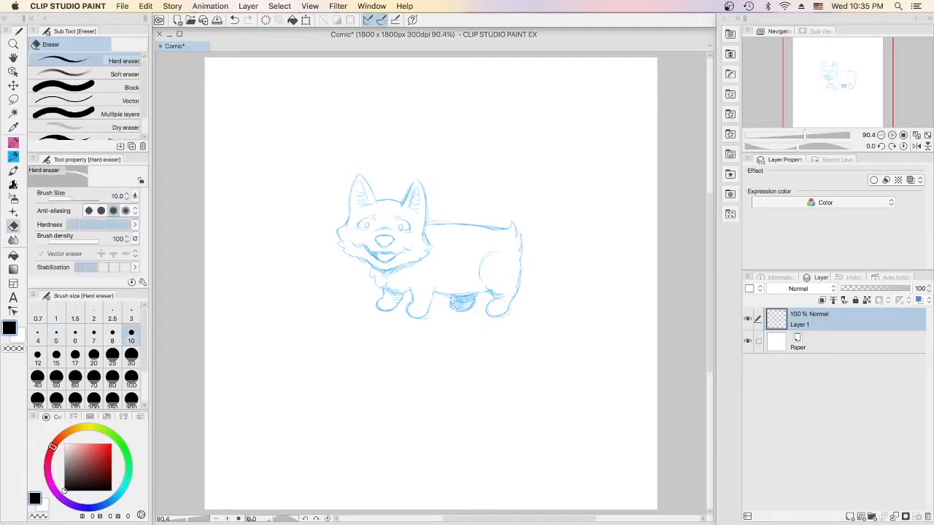
pyautogui.moveTo(461, 294); pyautogui.dragTo(440, 293)
# Step: Draw a small heart outline with the layout pencil above the dog's back, just beside its ear
pyautogui.press('p')
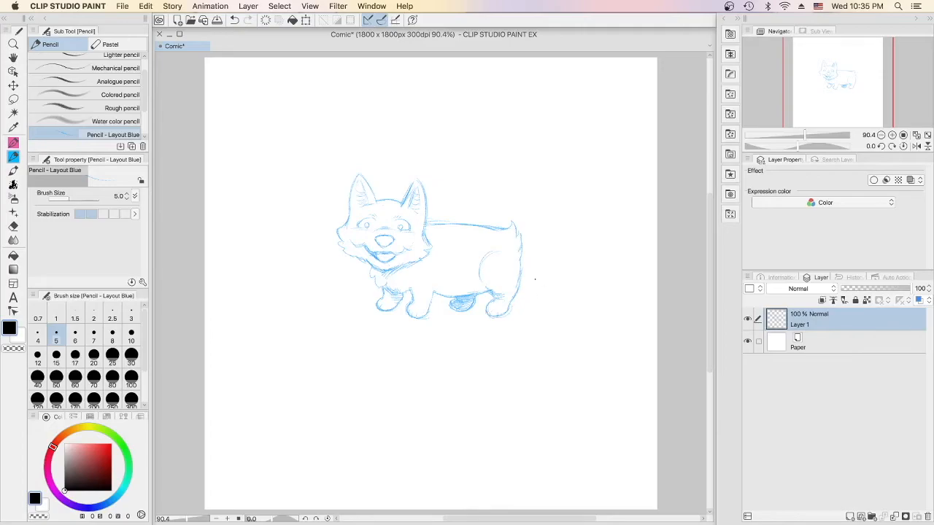
pyautogui.moveTo(442, 175); pyautogui.dragTo(448, 152)
# Step: Try the Gray and Monochrome expression colors on Layer 1 and undo back to Color
pyautogui.click(847, 205)
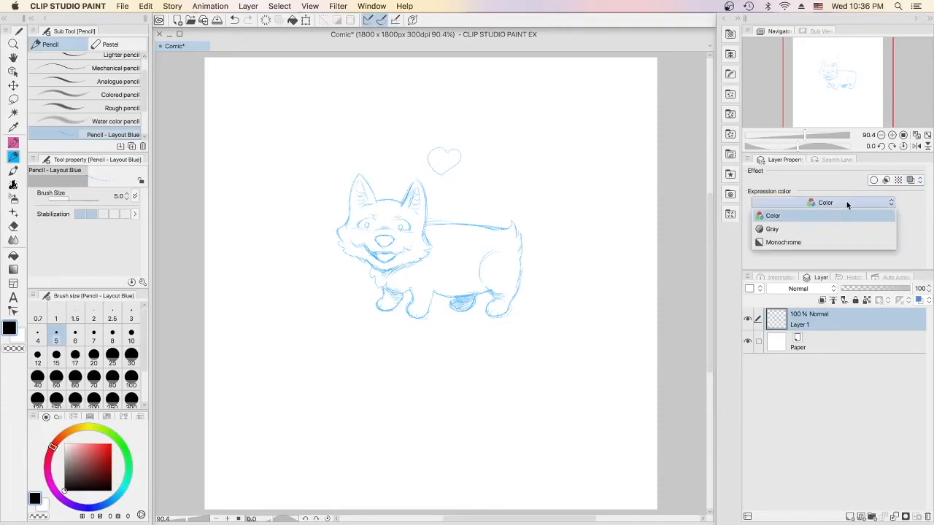
pyautogui.click(785, 230)
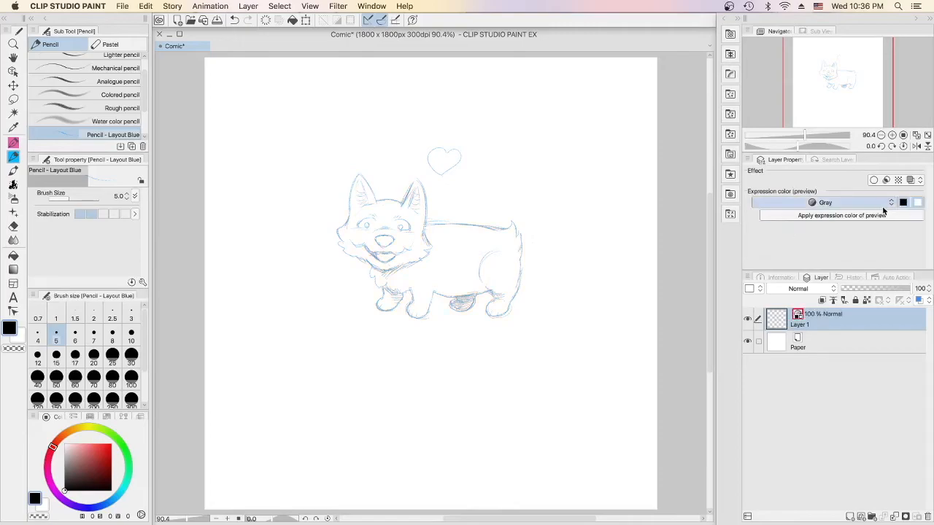
pyautogui.click(823, 204)
pyautogui.click(787, 243)
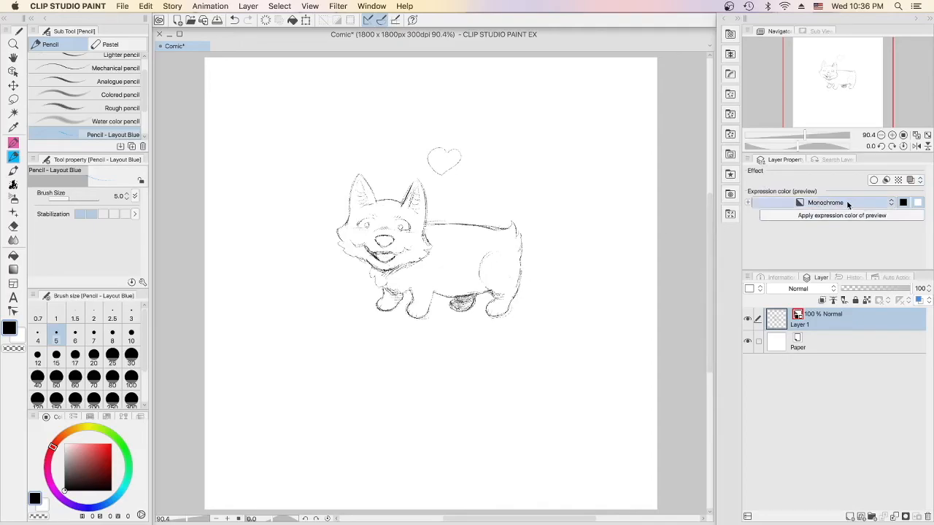
pyautogui.press('super+z')
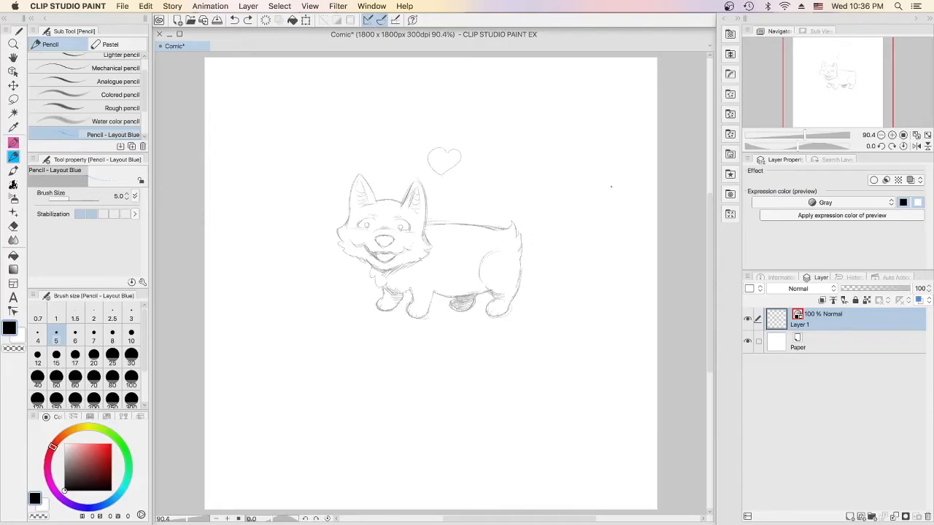
pyautogui.press('super+y')
pyautogui.press('super+z')
pyautogui.press('super+z')
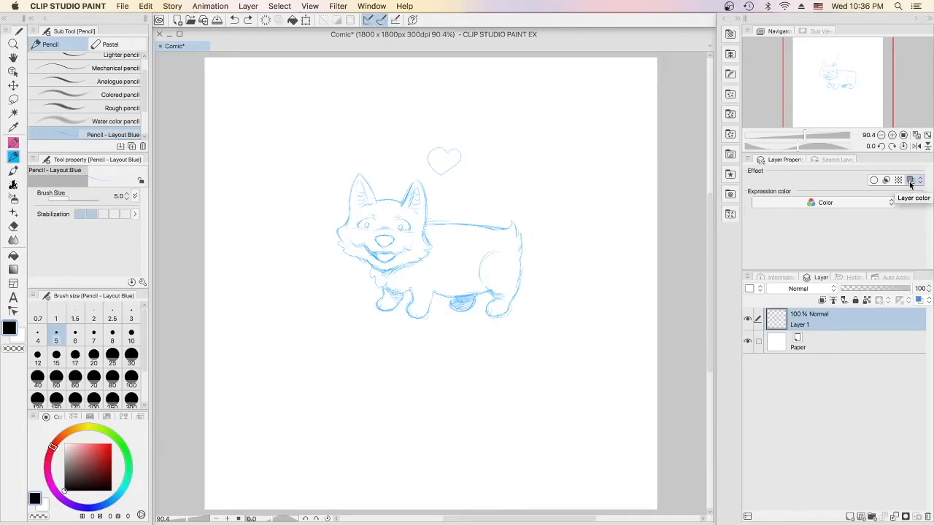
# Step: Turn on the layer color effect for Layer 1 and set its color to dark gray 505050
pyautogui.click(910, 180)
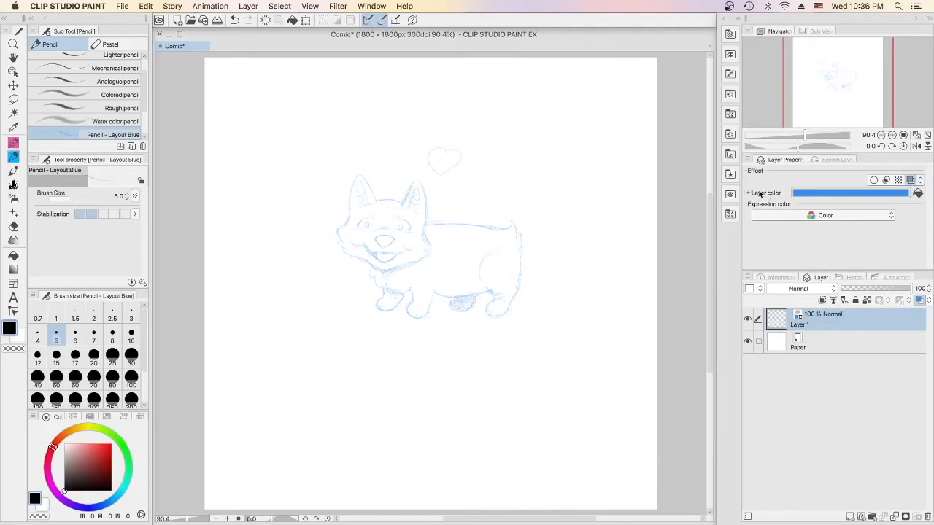
pyautogui.click(857, 193)
pyautogui.click(612, 333)
pyautogui.moveTo(611, 333); pyautogui.dragTo(574, 355)
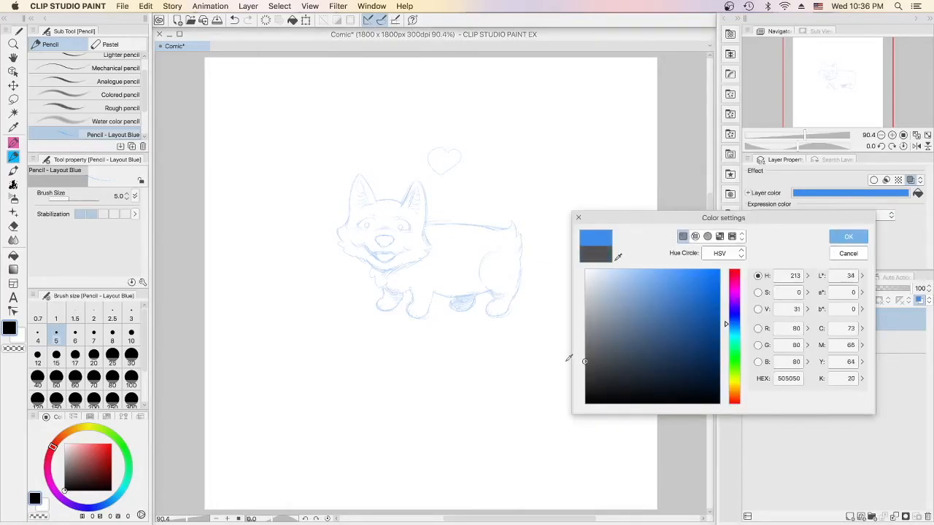
pyautogui.click(846, 254)
# Step: Set Layer 1's layer color to magenta CC0BCC
pyautogui.click(883, 192)
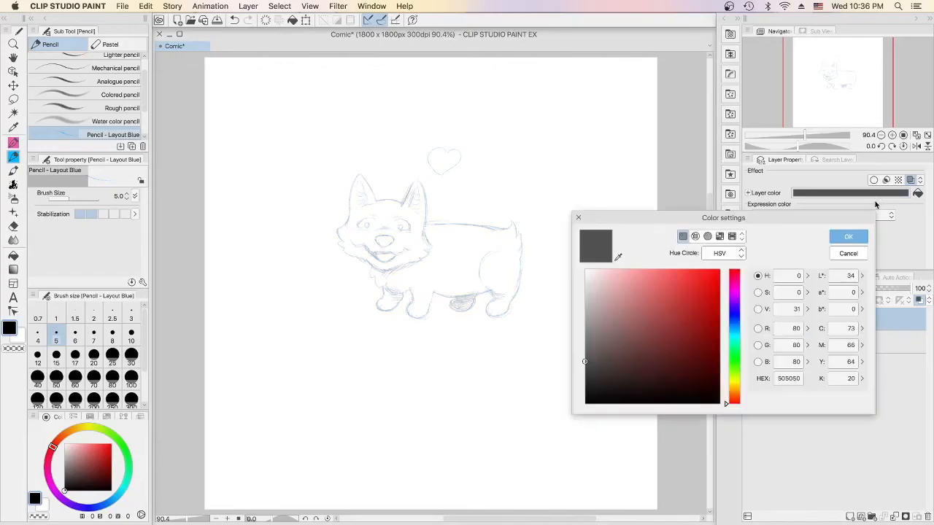
pyautogui.click(732, 292)
pyautogui.click(712, 296)
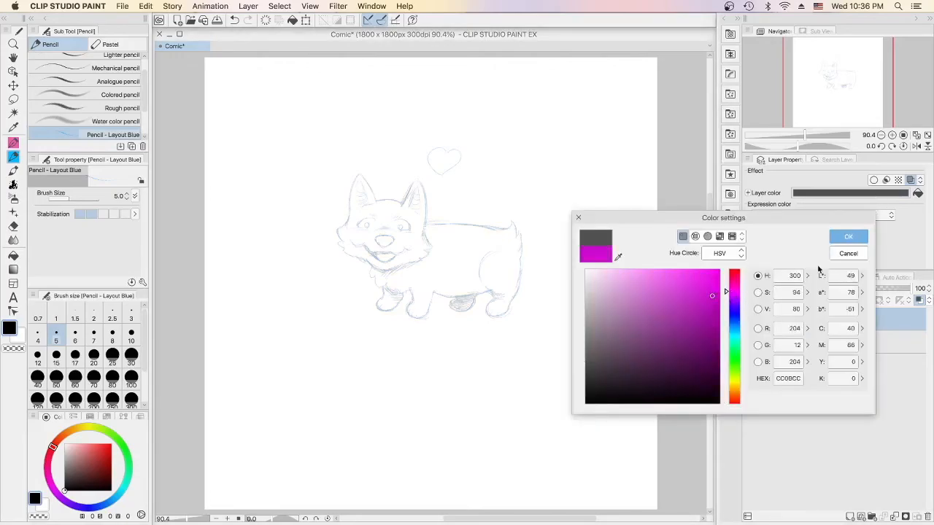
pyautogui.click(850, 238)
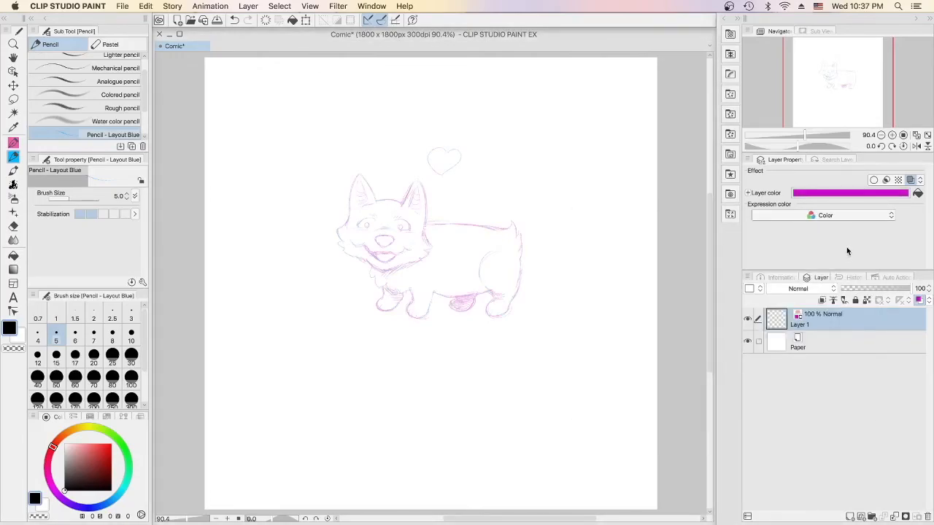
# Step: Try a dark green layer color on Layer 1 and turn the layer color effect off
pyautogui.click(884, 193)
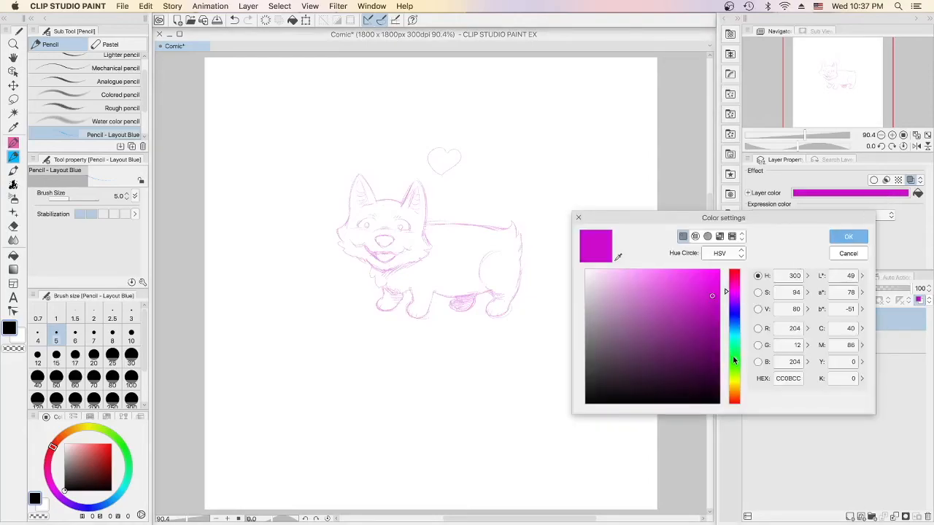
pyautogui.click(733, 358)
pyautogui.click(700, 330)
pyautogui.click(848, 237)
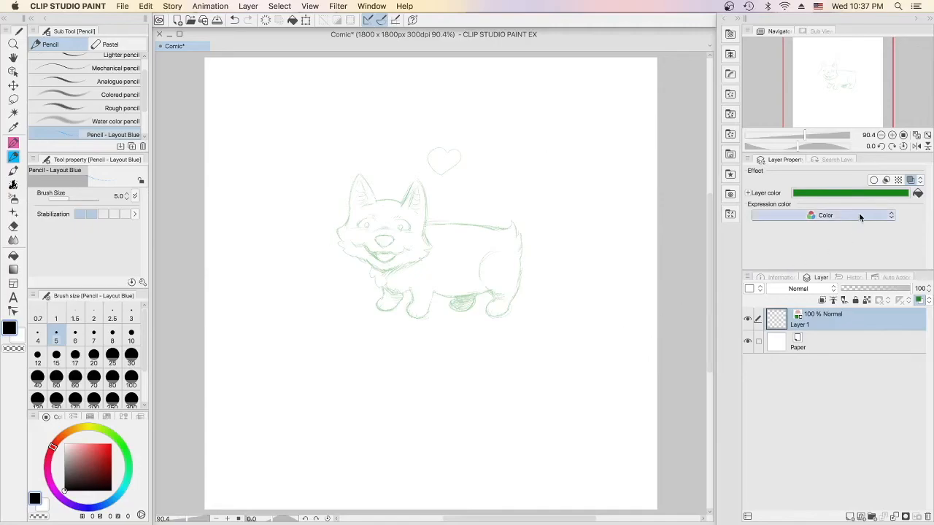
pyautogui.click(909, 180)
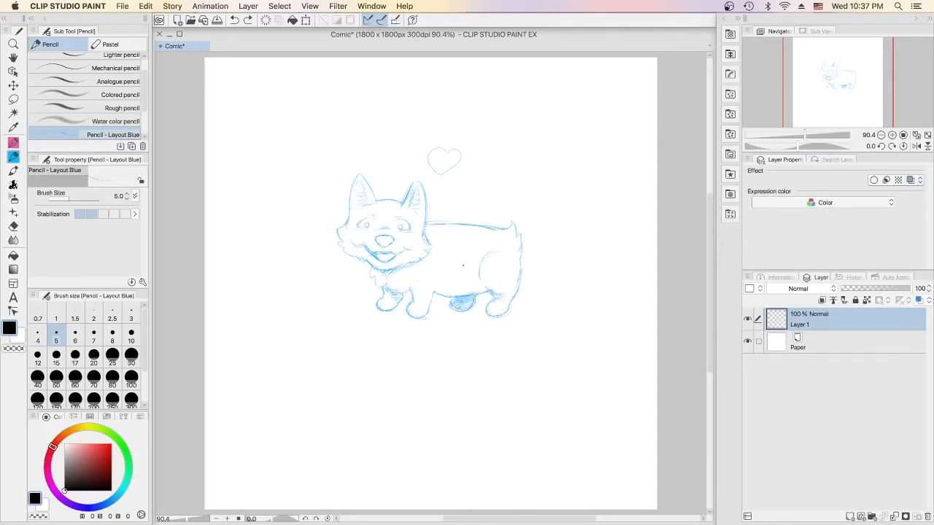
# Step: Lower the sketch layer's opacity to 50% and add a new raster layer above it
pyautogui.click(875, 291)
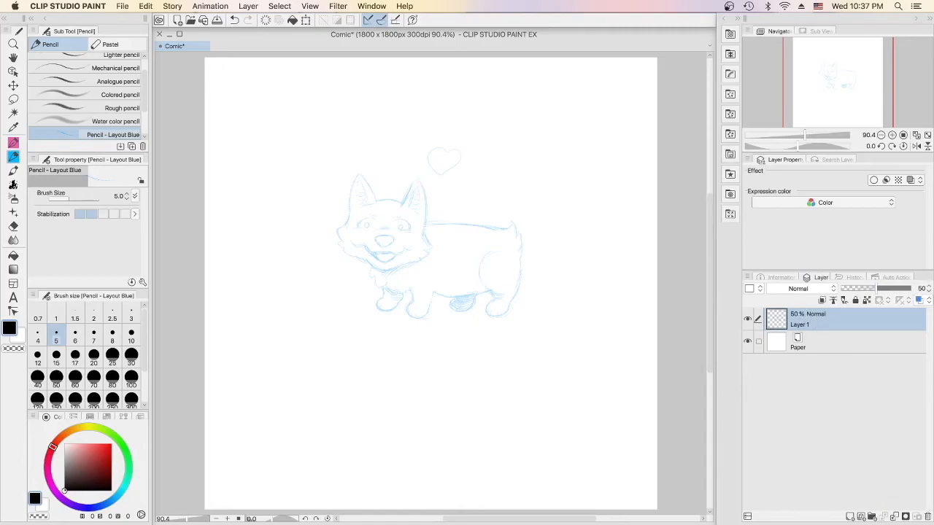
pyautogui.click(850, 516)
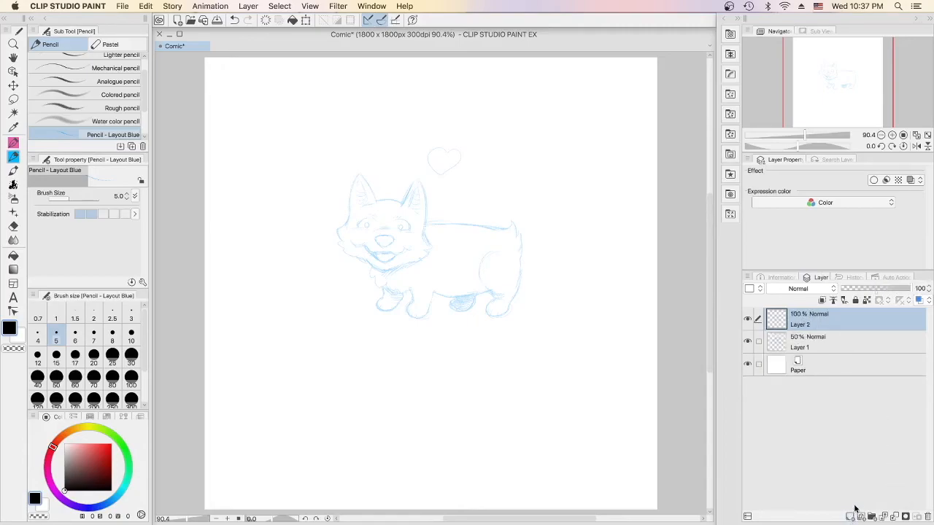
# Step: Try locking transparent pixels and fully locking Layer 1, leaving the layer unlocked
pyautogui.click(841, 342)
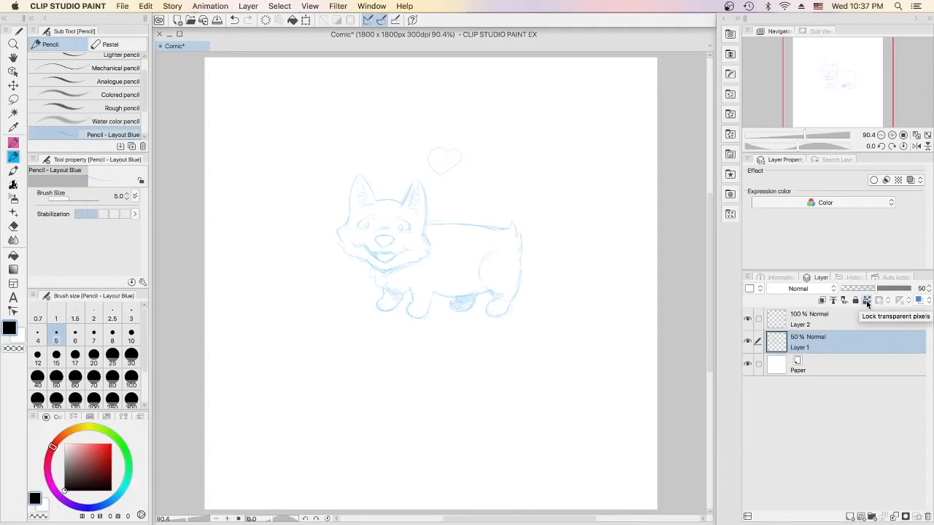
pyautogui.click(867, 301)
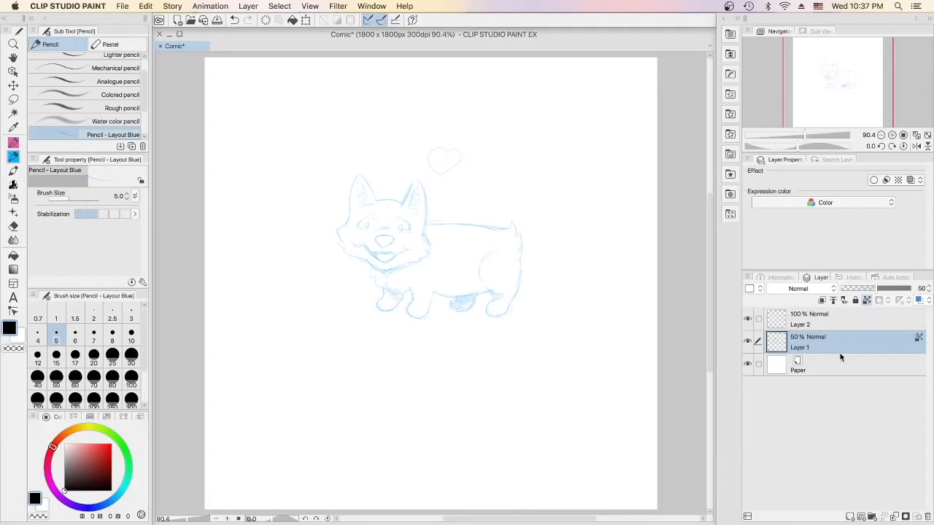
pyautogui.press('p')
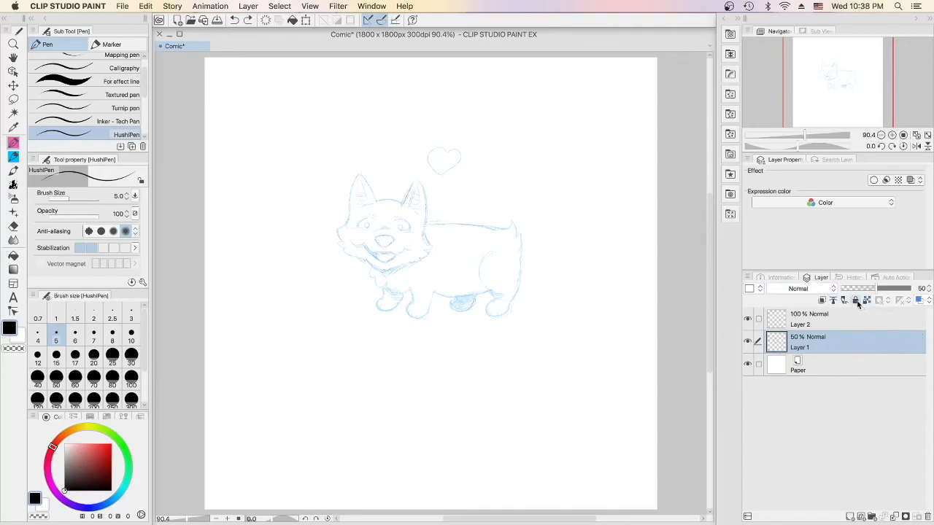
pyautogui.click(856, 301)
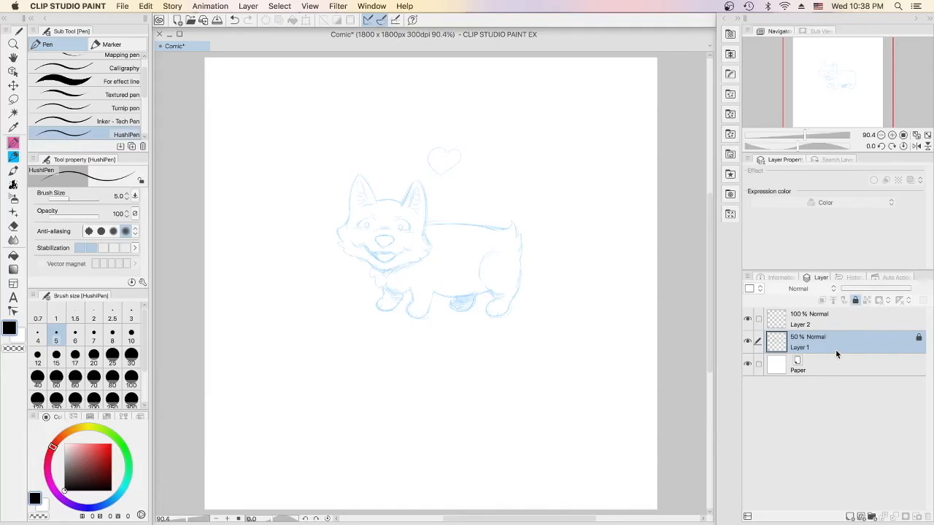
pyautogui.click(855, 300)
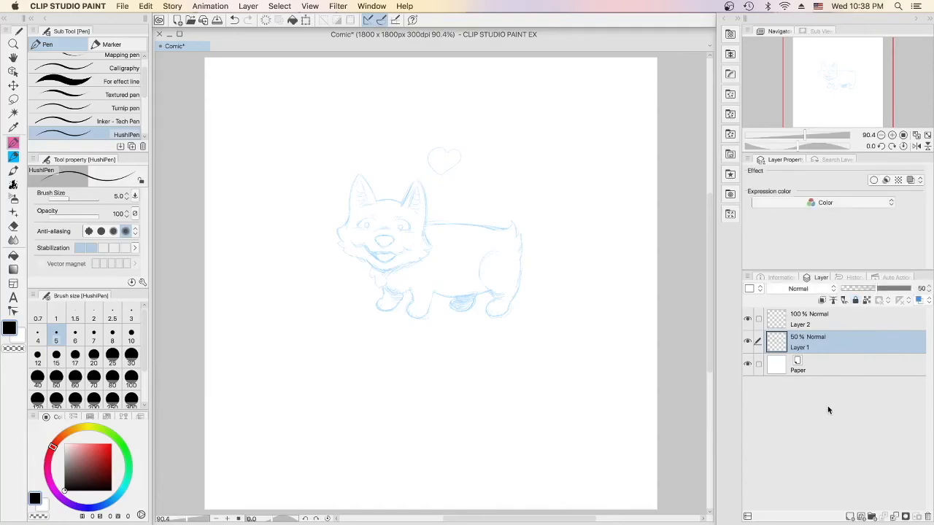
# Step: Try freehand HushiPen strokes on Layer 1 and on Layer 2, undoing each one
pyautogui.moveTo(538, 176)
pyautogui.mouseDown()
pyautogui.moveTo(509, 184)
pyautogui.moveTo(482, 213)
pyautogui.mouseUp()
pyautogui.press('super+z')
pyautogui.click(846, 321)
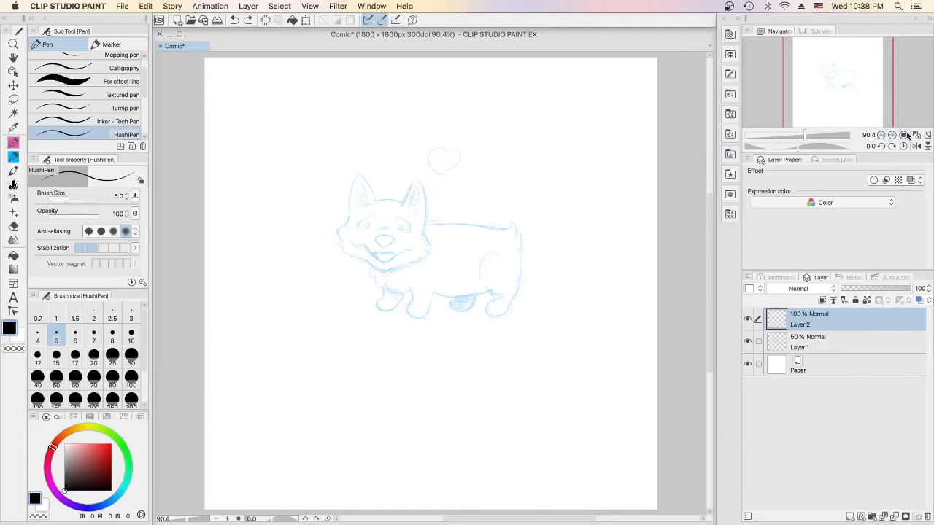
pyautogui.click(882, 135)
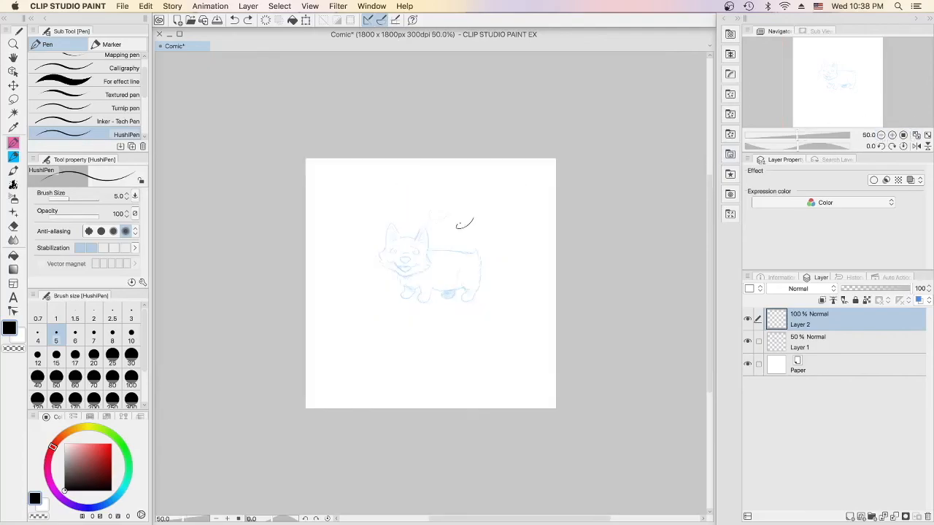
pyautogui.moveTo(445, 230)
pyautogui.mouseDown()
pyautogui.moveTo(434, 235)
pyautogui.moveTo(391, 210)
pyautogui.moveTo(357, 269)
pyautogui.moveTo(378, 337)
pyautogui.mouseUp()
pyautogui.press('super+z')
# Step: Ink the jagged fur on the dog's chest in black on Layer 2 with the HushiPen
pyautogui.click(892, 136)
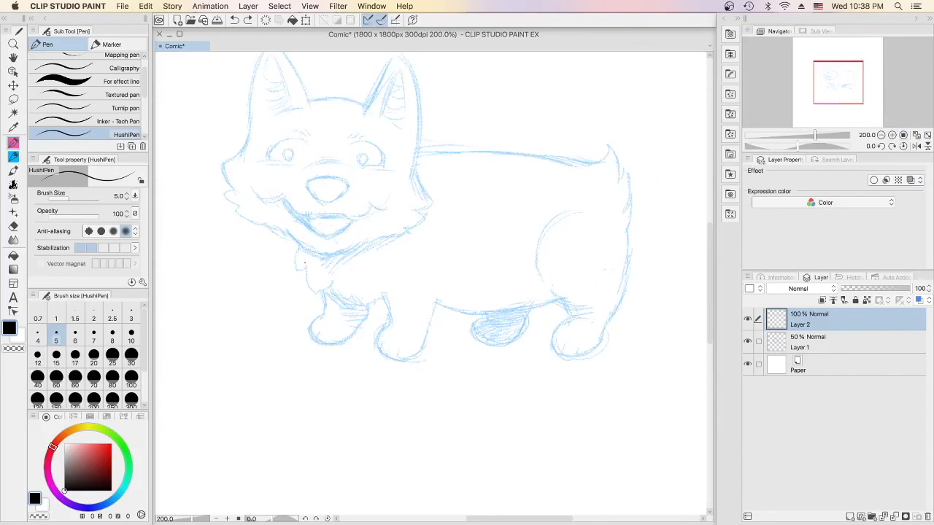
pyautogui.moveTo(299, 246)
pyautogui.mouseDown()
pyautogui.moveTo(297, 273)
pyautogui.moveTo(308, 266)
pyautogui.moveTo(315, 295)
pyautogui.moveTo(336, 281)
pyautogui.moveTo(337, 302)
pyautogui.moveTo(362, 302)
pyautogui.mouseUp()
pyautogui.press('e')
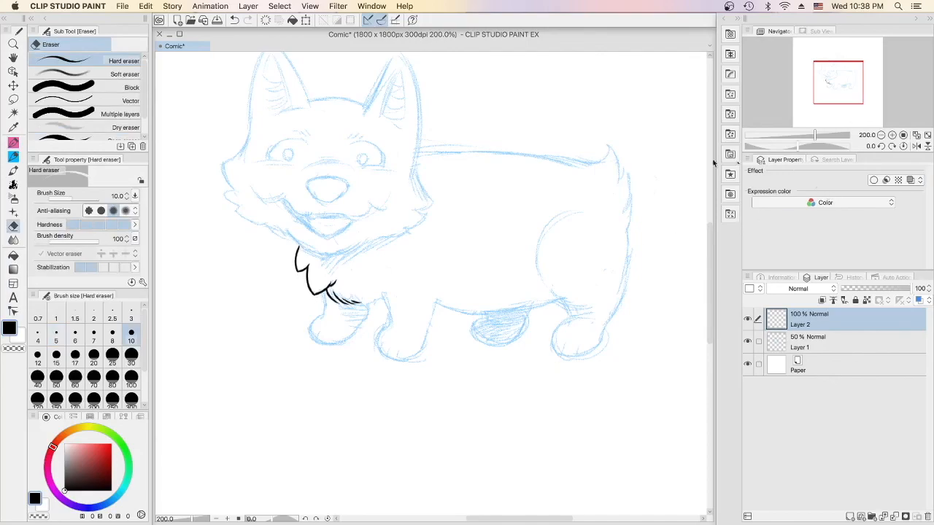
pyautogui.click(927, 136)
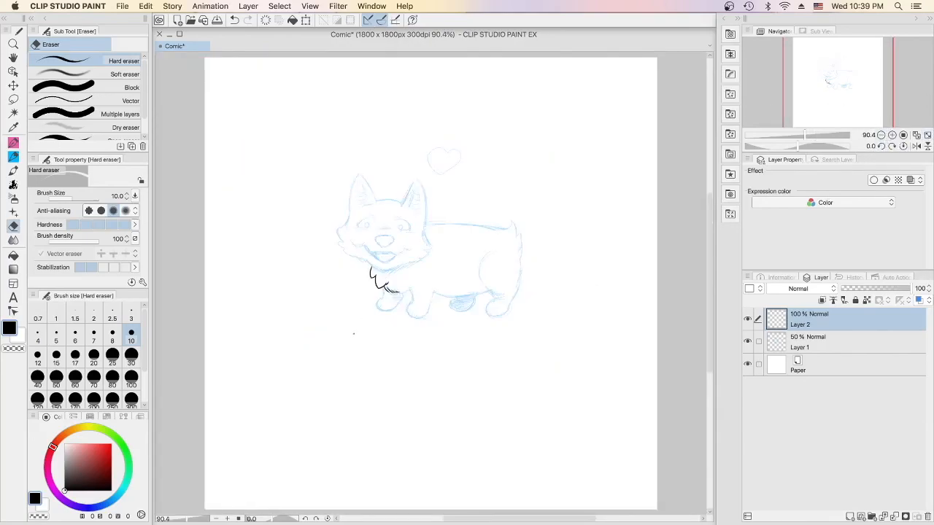
# Step: Undo the chest-fur inking and the creation of Layer 2, and set Layer 1's opacity to 100%
pyautogui.press('super+z')
pyautogui.press('super+z')
pyautogui.press('super+z')
pyautogui.press('super+z')
pyautogui.press('super+z')
pyautogui.press('super+z')
pyautogui.press('super+z')
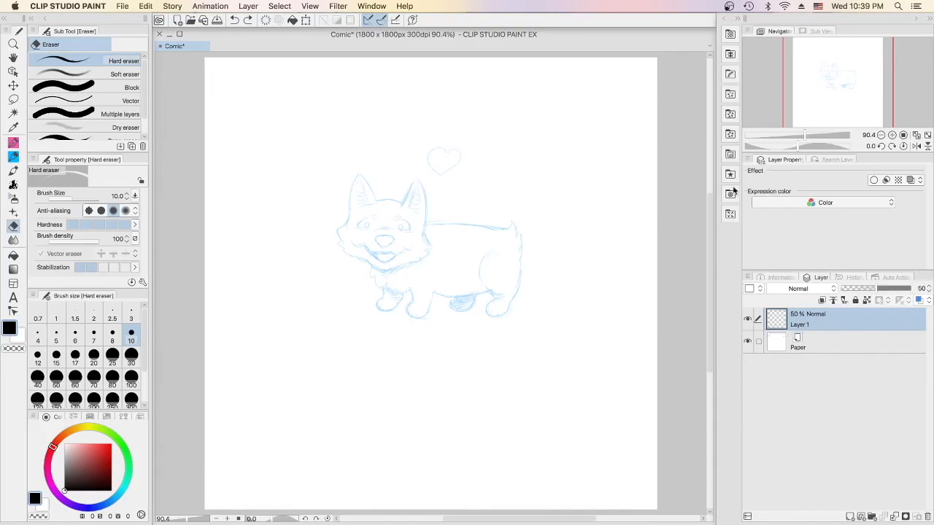
pyautogui.moveTo(881, 290); pyautogui.dragTo(914, 289)
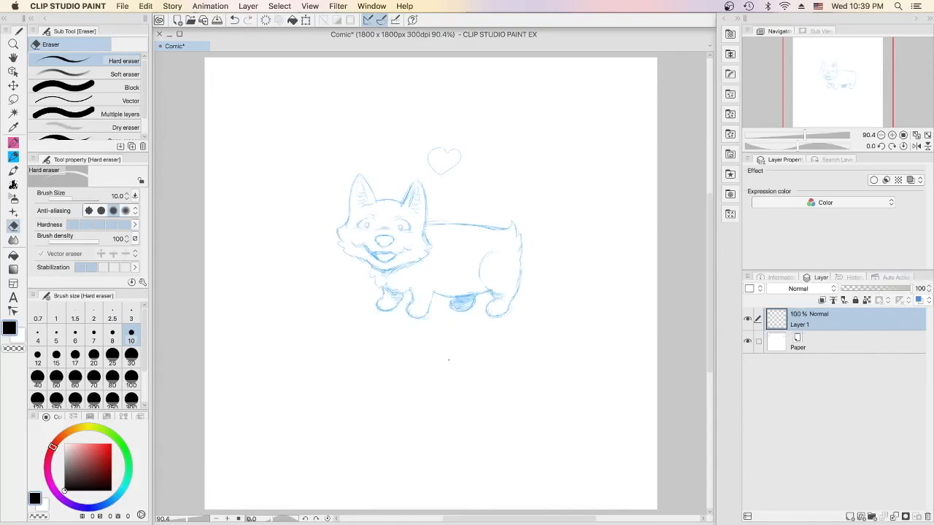